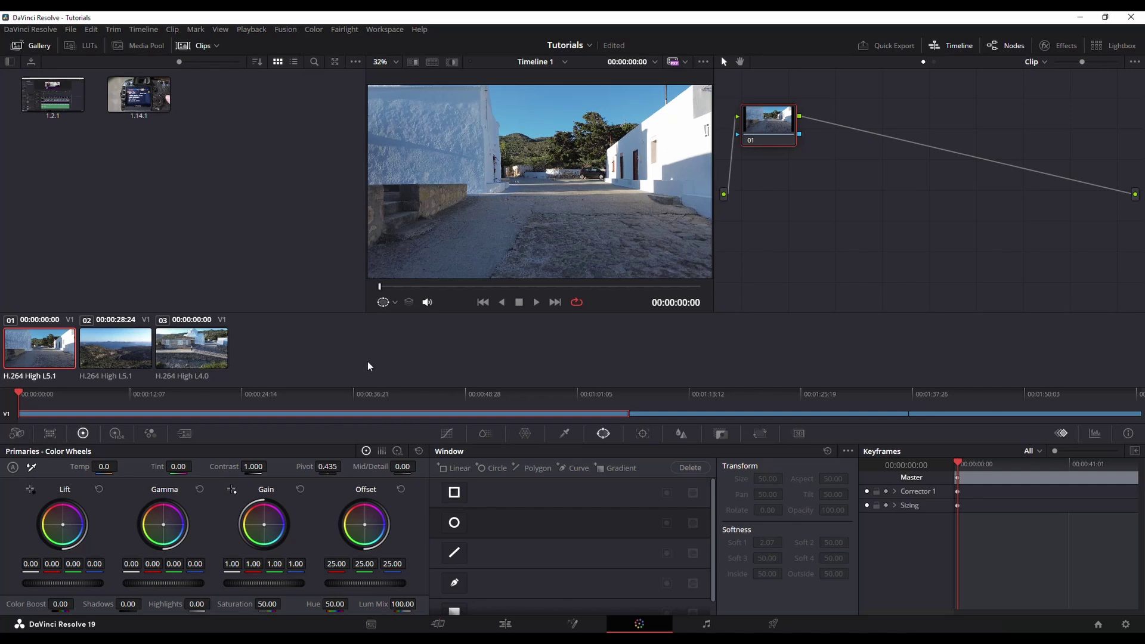
Add a serial node after node 01 in the first clip's node graph
{"action": "left_click", "coordinate": [1004, 44]}
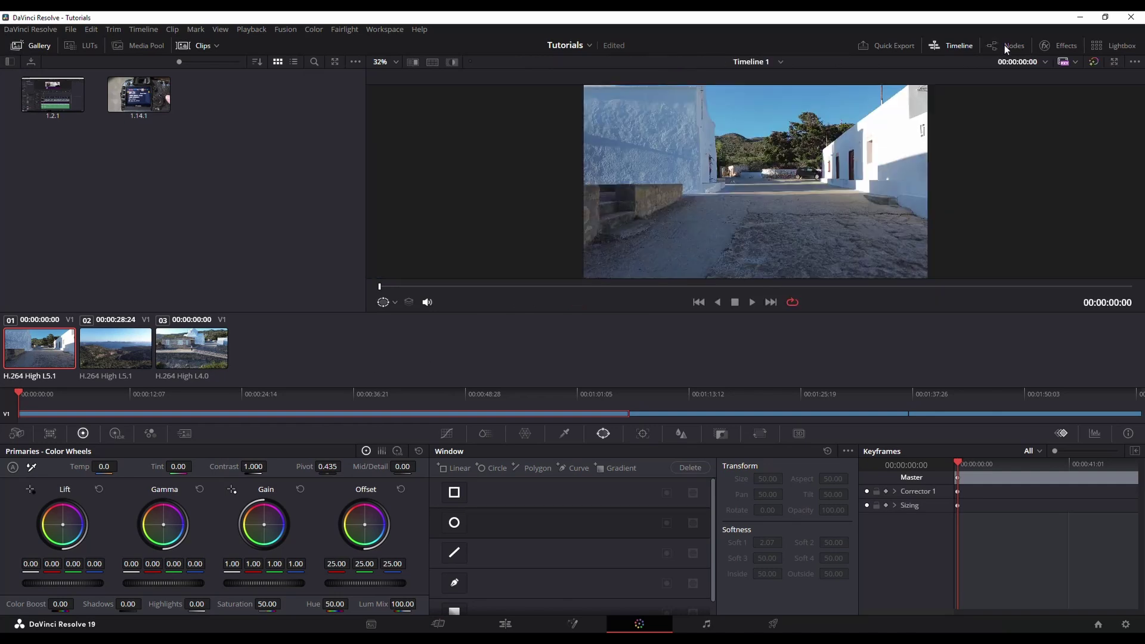
{"action": "left_click", "coordinate": [1005, 45]}
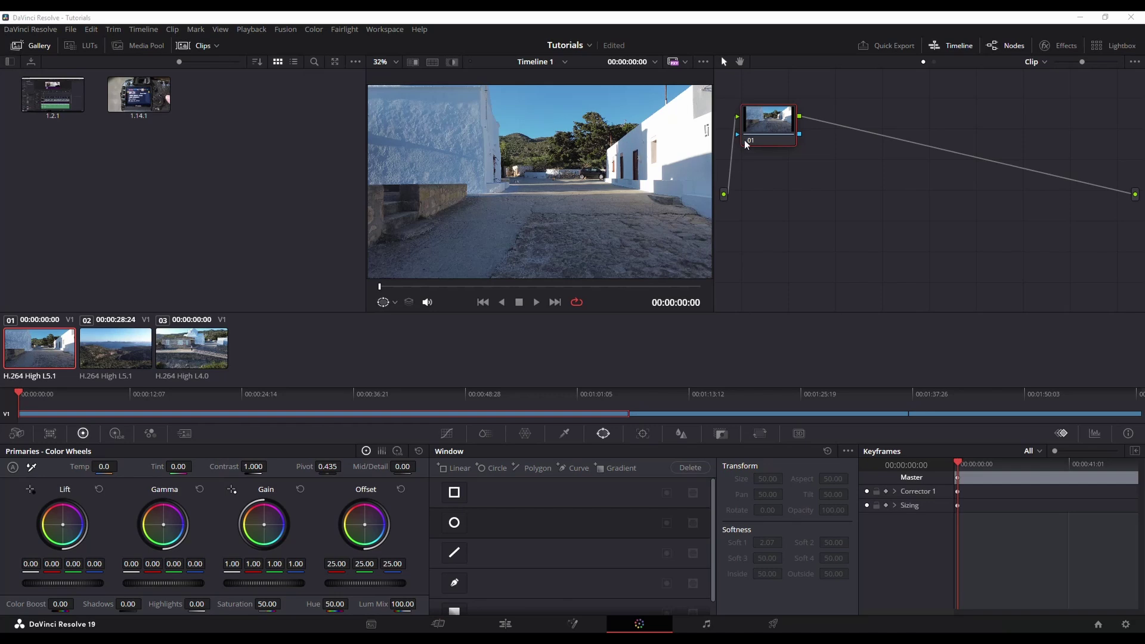
{"action": "right_click", "coordinate": [777, 131]}
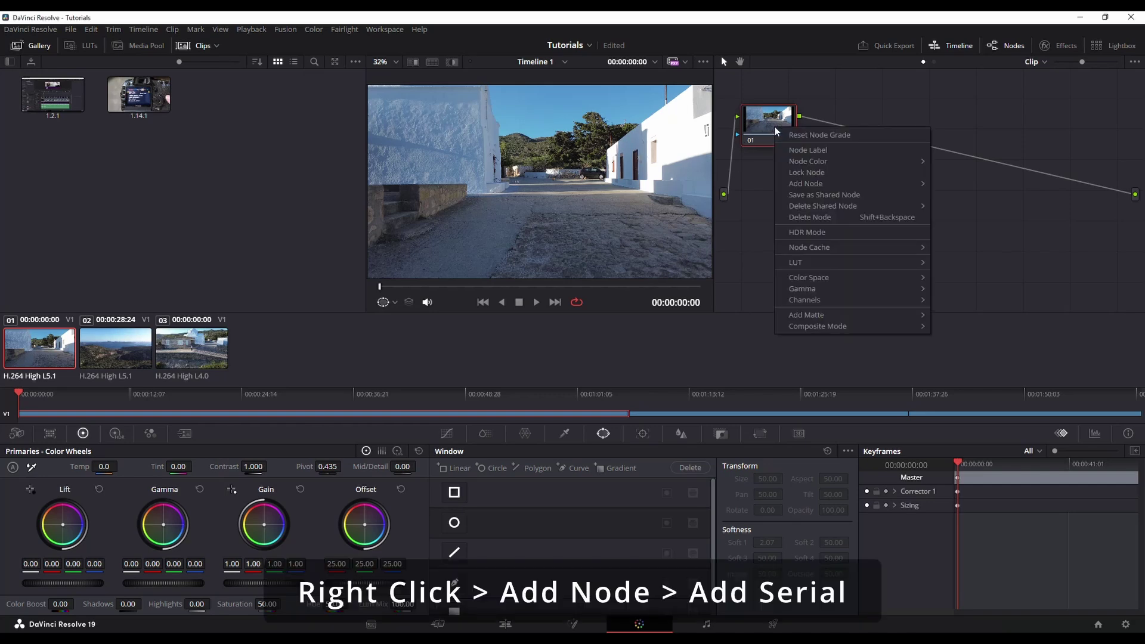
{"action": "mouse_move", "coordinate": [818, 185]}
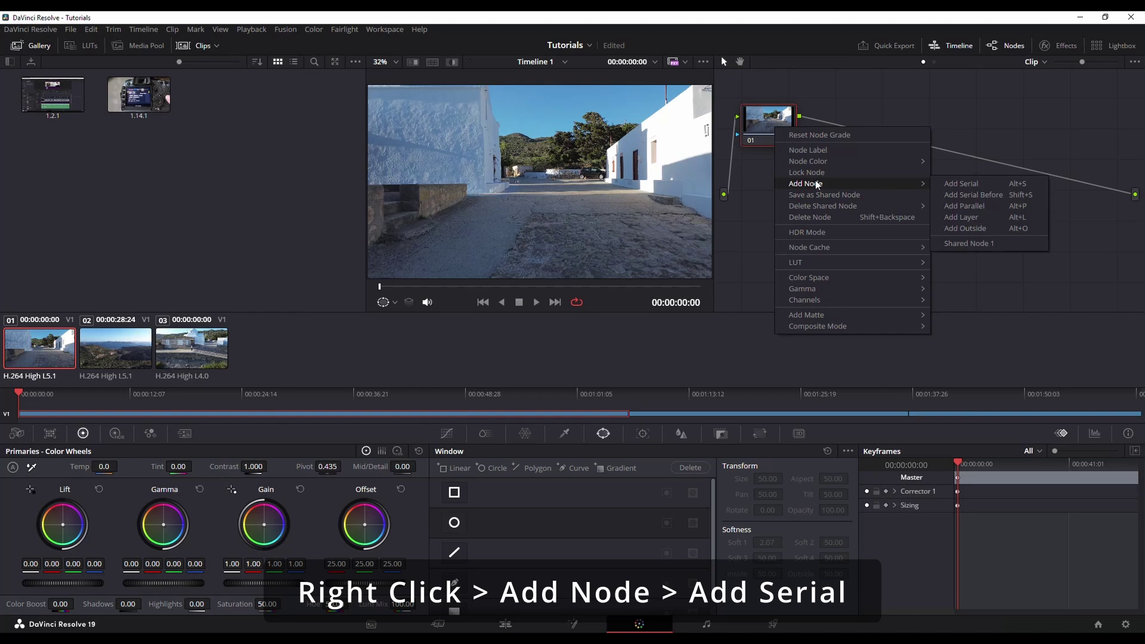
{"action": "left_click", "coordinate": [1006, 181]}
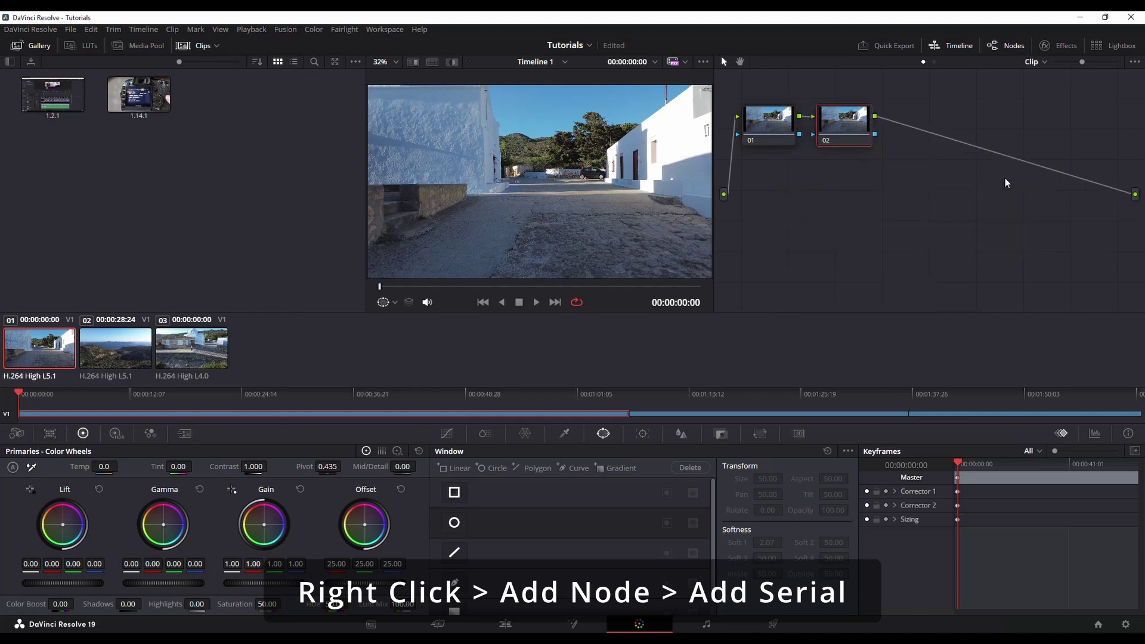
Label node 02 as "Vignette"
{"action": "right_click", "coordinate": [839, 123]}
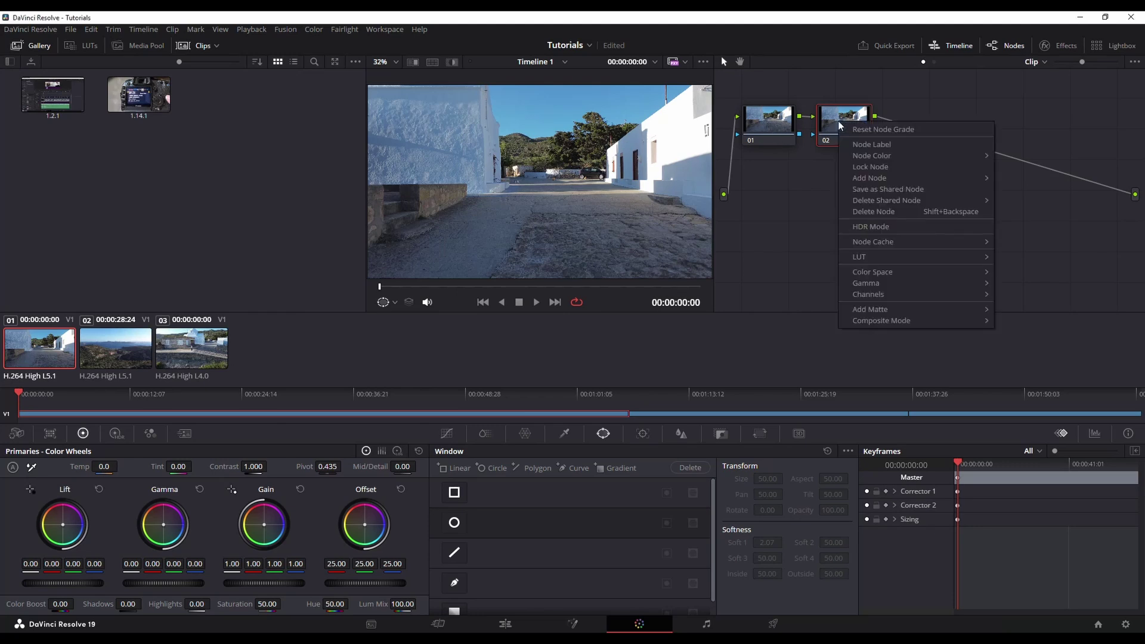
{"action": "left_click", "coordinate": [890, 145]}
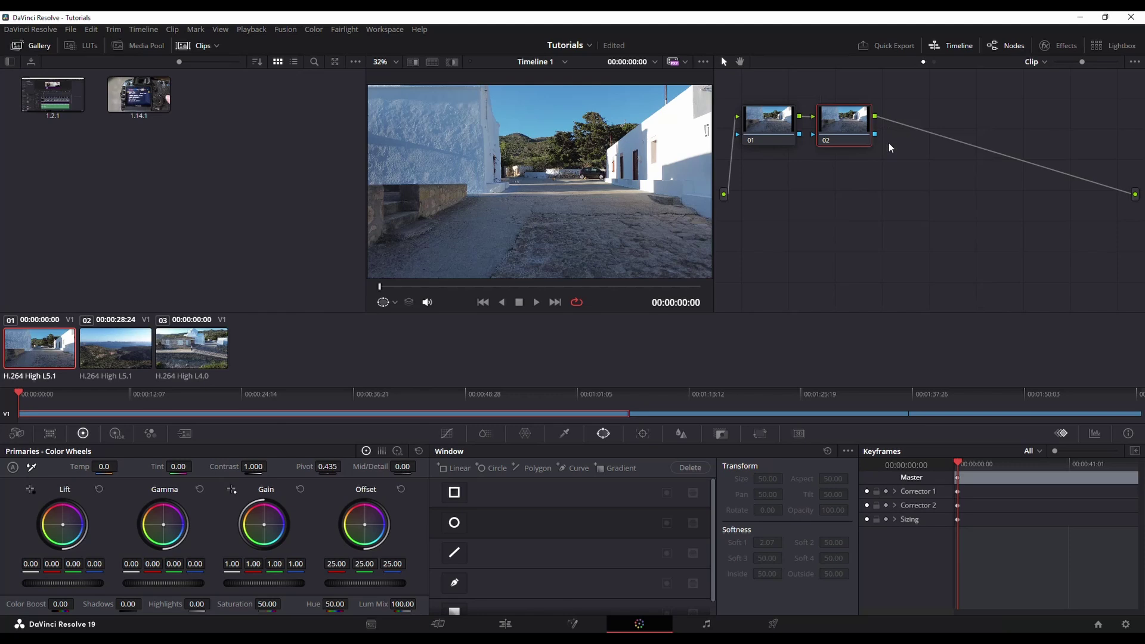
{"action": "type", "text": "Vignette"}
{"action": "key", "text": "Return"}
Add a circle window to the Vignette node
{"action": "left_click", "coordinate": [444, 437]}
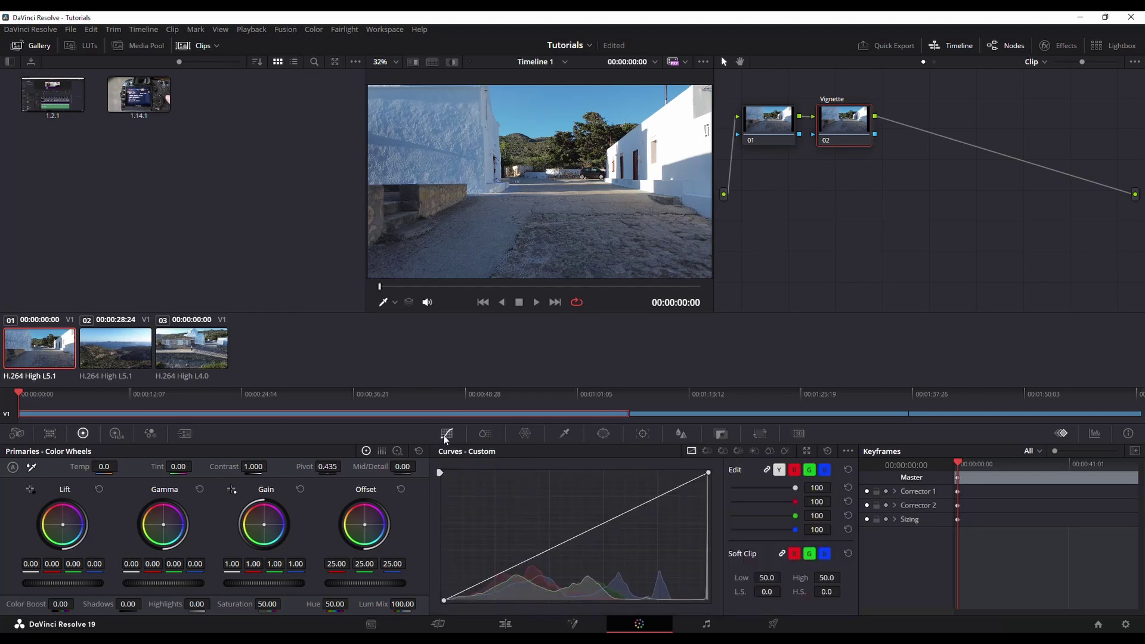
{"action": "left_click", "coordinate": [603, 438]}
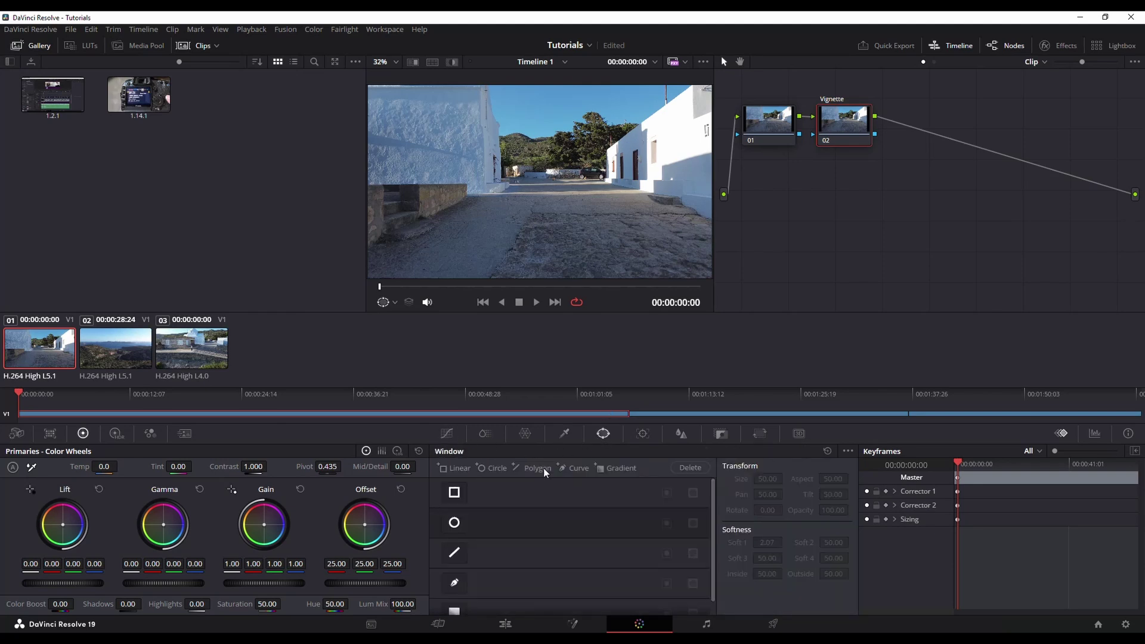
{"action": "left_click", "coordinate": [454, 523]}
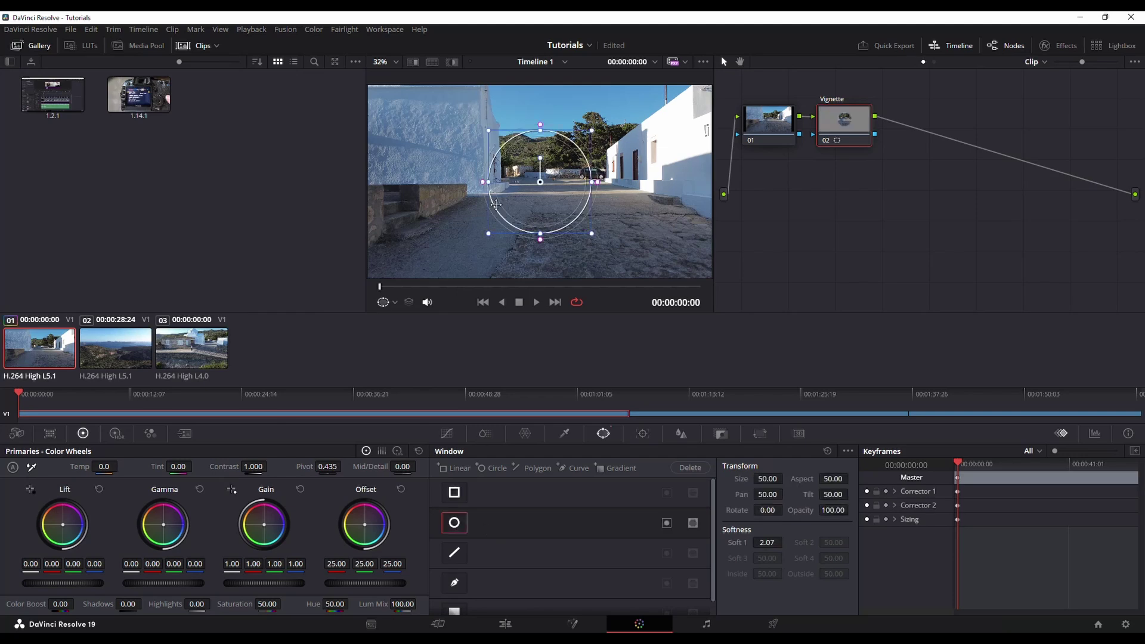
Stretch the circle window into an ellipse nearly filling the frame, size about 59.99, aspect about 70.56, with Soft 1 about 1.55
{"action": "left_click_drag", "start_coordinate": [488, 182], "coordinate": [388, 172]}
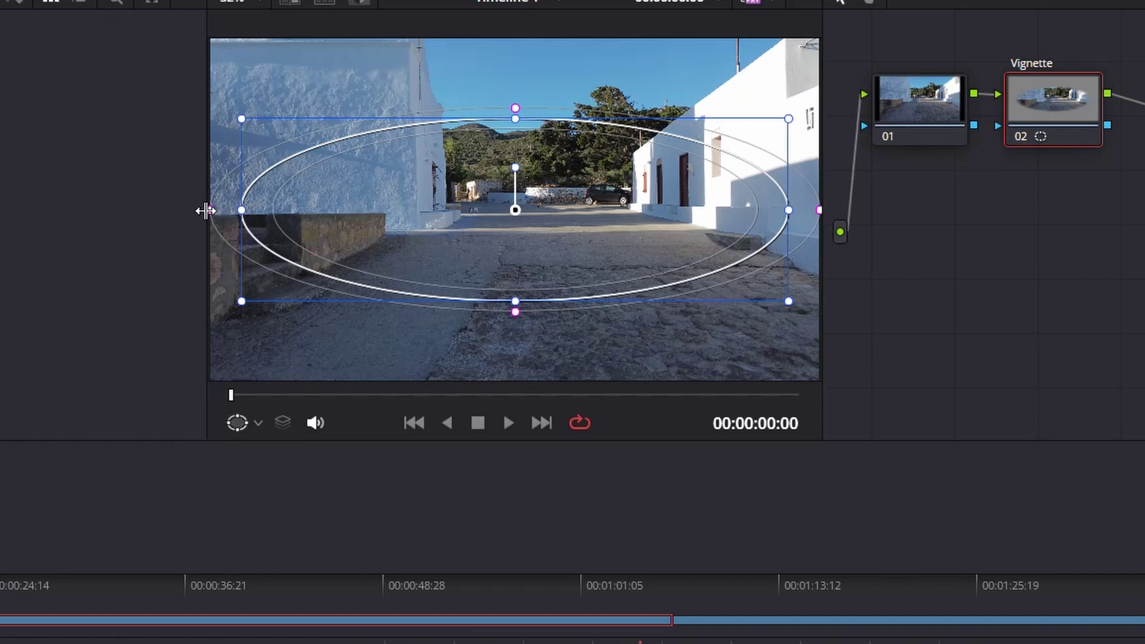
{"action": "mouse_move", "coordinate": [206, 210]}
{"action": "left_mouse_down"}
{"action": "mouse_move", "coordinate": [220, 210]}
{"action": "mouse_move", "coordinate": [193, 210]}
{"action": "mouse_move", "coordinate": [225, 214]}
{"action": "mouse_move", "coordinate": [213, 213]}
{"action": "left_mouse_up"}
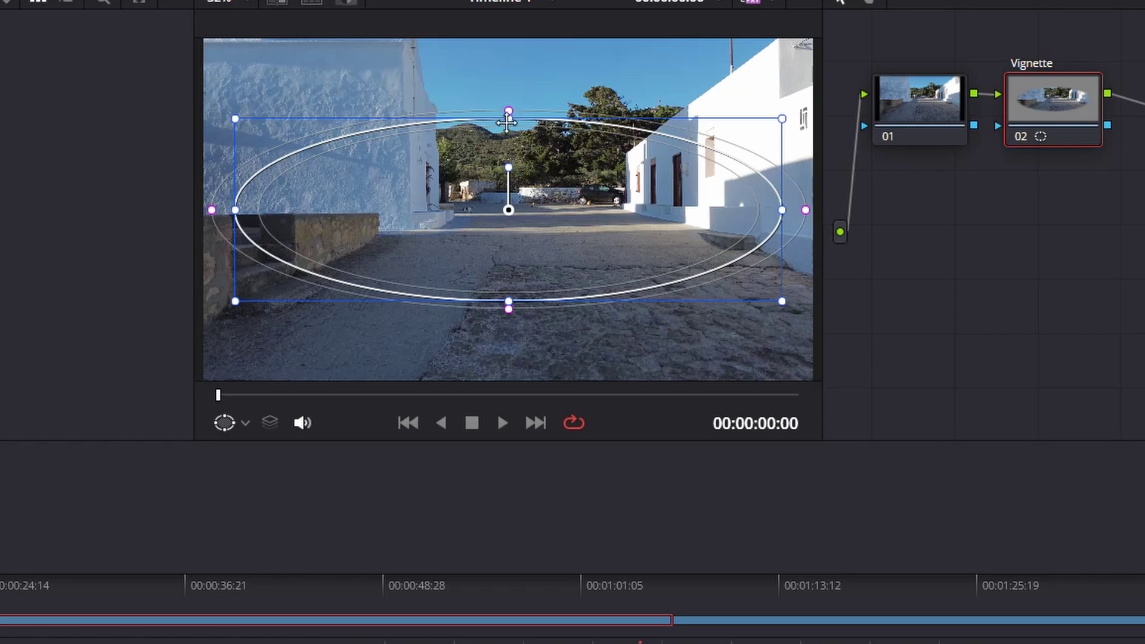
{"action": "left_click_drag", "start_coordinate": [508, 123], "coordinate": [507, 55]}
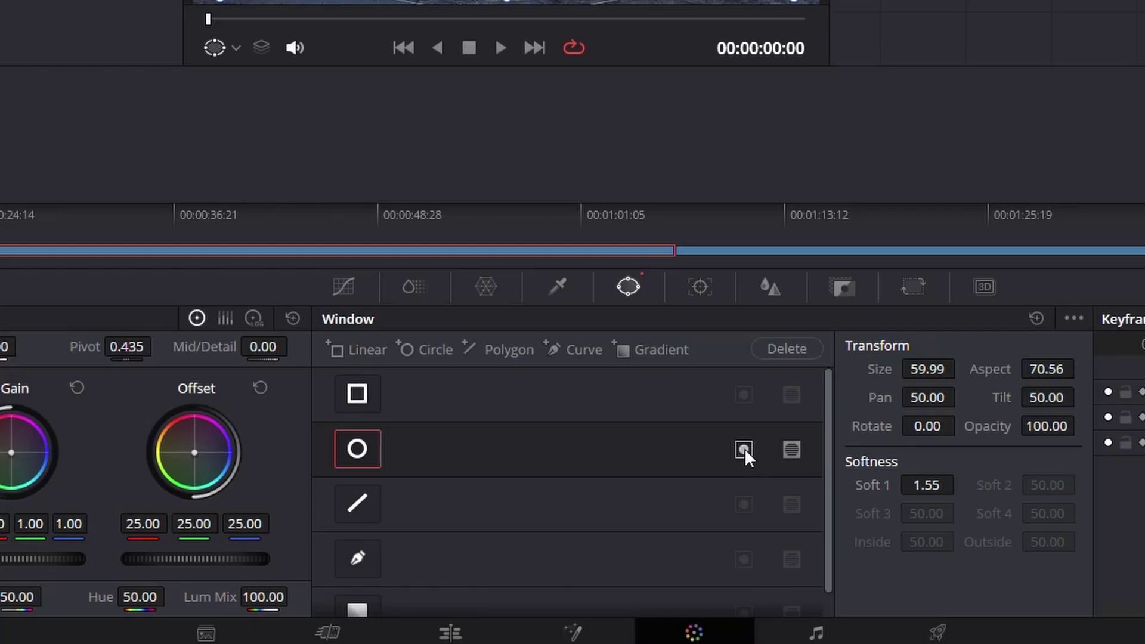
Invert the ellipse so the grade affects the frame's edges, and lower the master Gamma to -0.40
{"action": "left_click", "coordinate": [744, 449]}
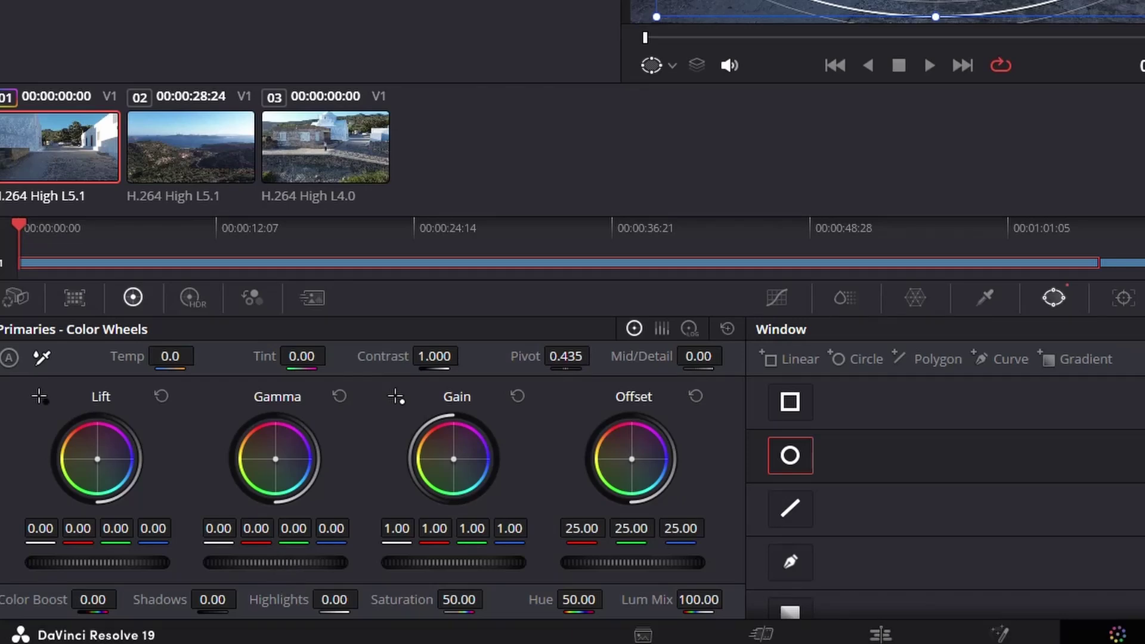
{"action": "left_click_drag", "start_coordinate": [281, 561], "coordinate": [267, 561]}
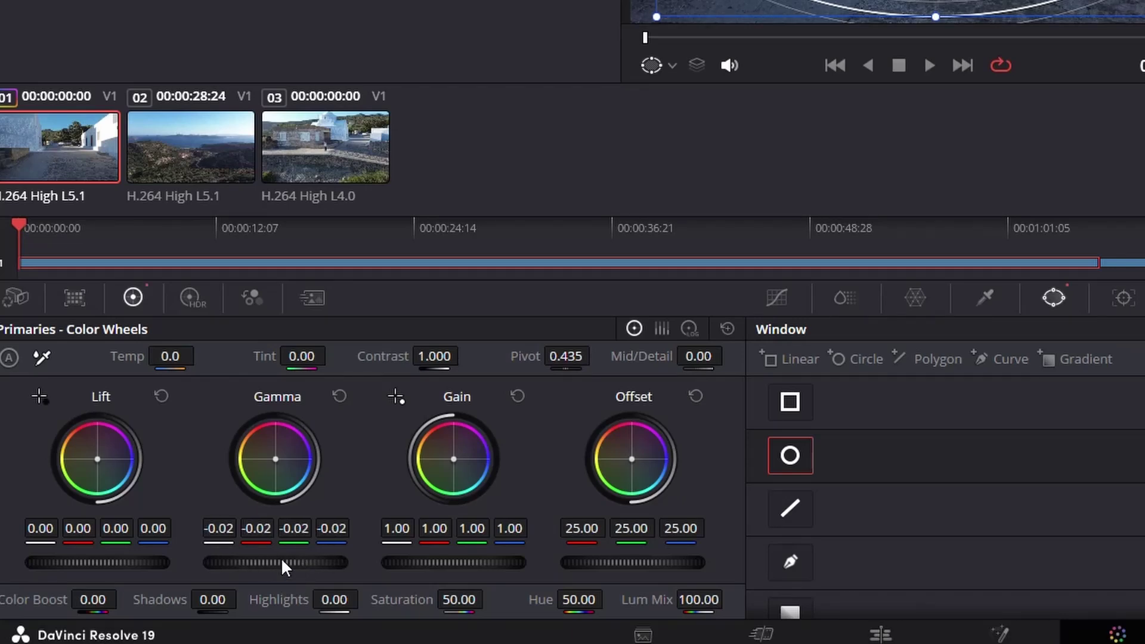
{"action": "left_click_drag", "start_coordinate": [283, 561], "coordinate": [263, 561]}
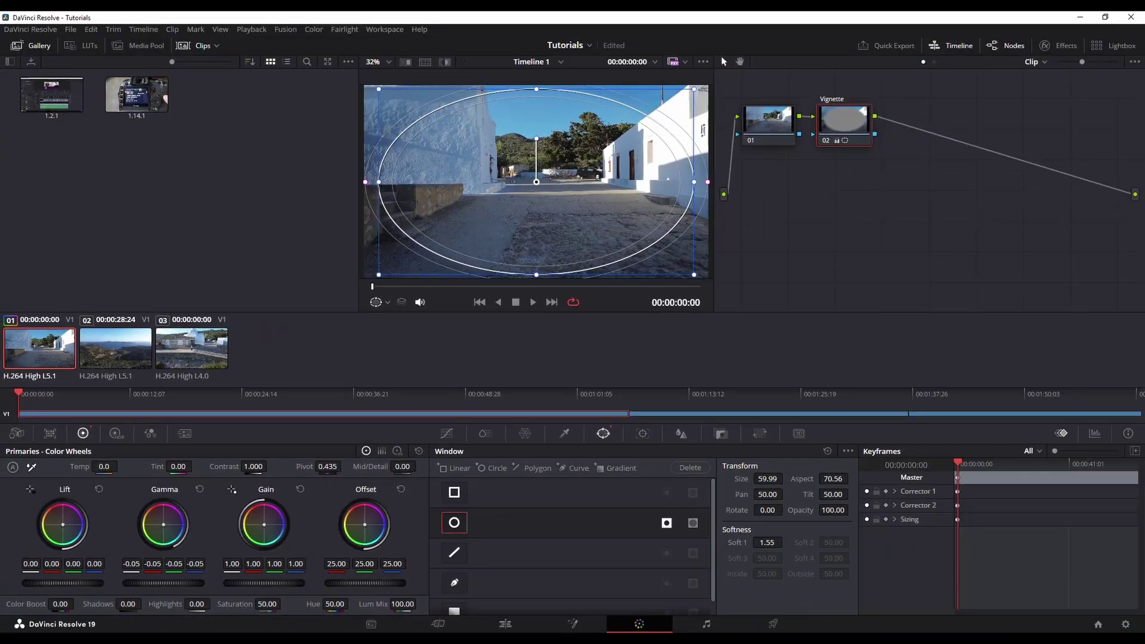
{"action": "left_click_drag", "start_coordinate": [200, 583], "coordinate": [173, 584]}
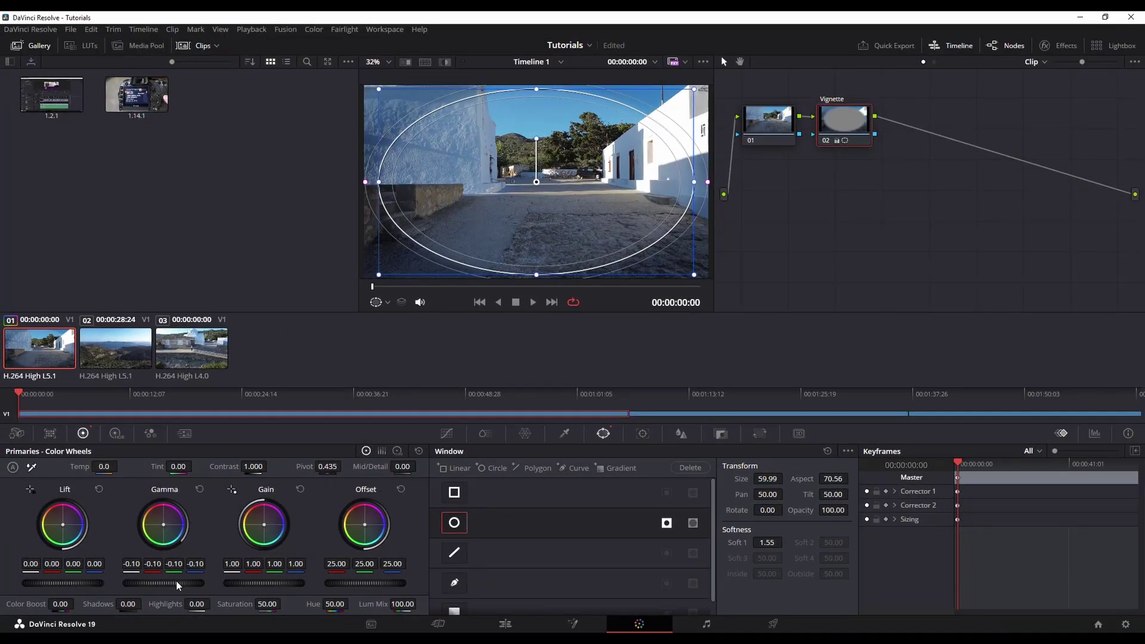
{"action": "left_click_drag", "start_coordinate": [177, 584], "coordinate": [118, 584]}
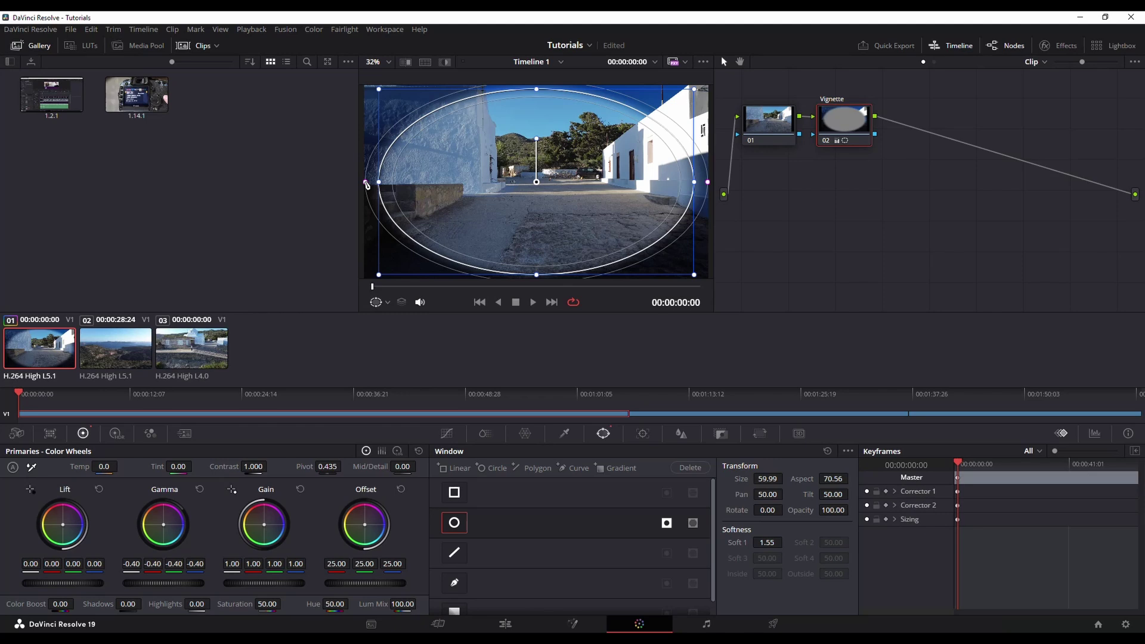
Enlarge and reshape the ellipse to aspect about 68.50 with Soft 1 about 2.83, and set the master Gamma to -0.17
{"action": "left_click_drag", "start_coordinate": [367, 185], "coordinate": [356, 182]}
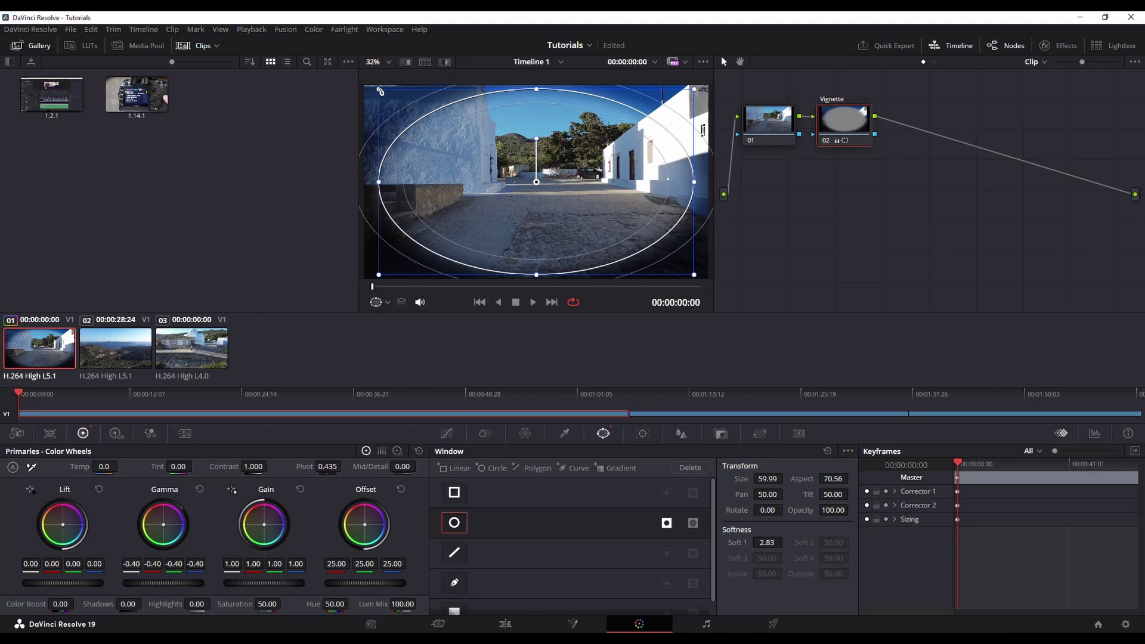
{"action": "left_click_drag", "start_coordinate": [380, 92], "coordinate": [371, 86]}
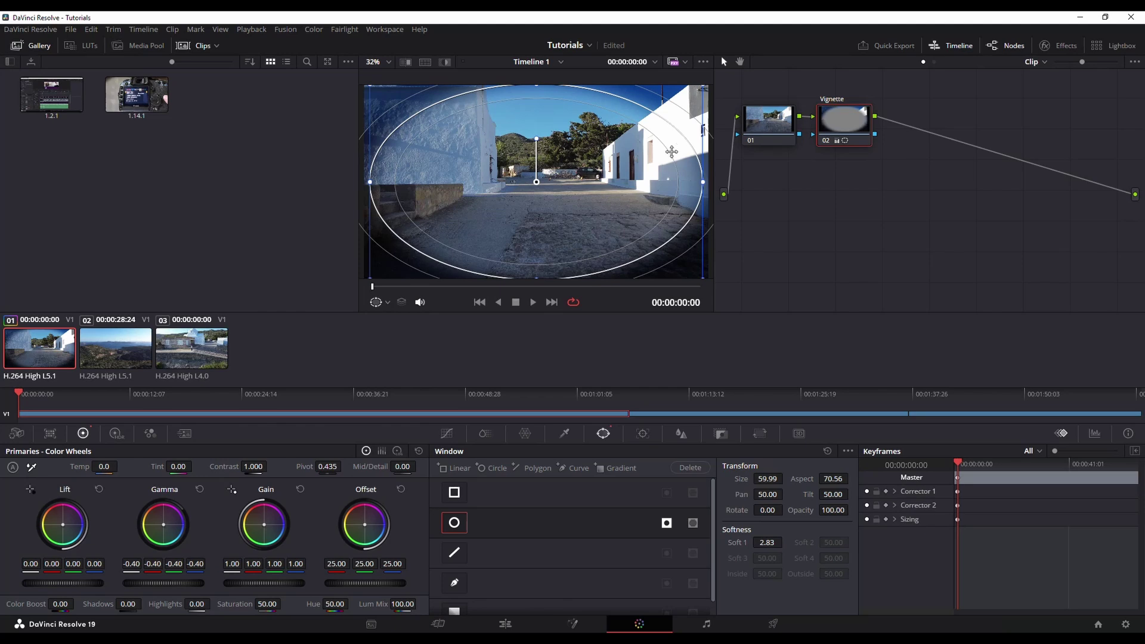
{"action": "mouse_move", "coordinate": [702, 180]}
{"action": "left_mouse_down"}
{"action": "mouse_move", "coordinate": [692, 182]}
{"action": "mouse_move", "coordinate": [722, 183]}
{"action": "left_mouse_up"}
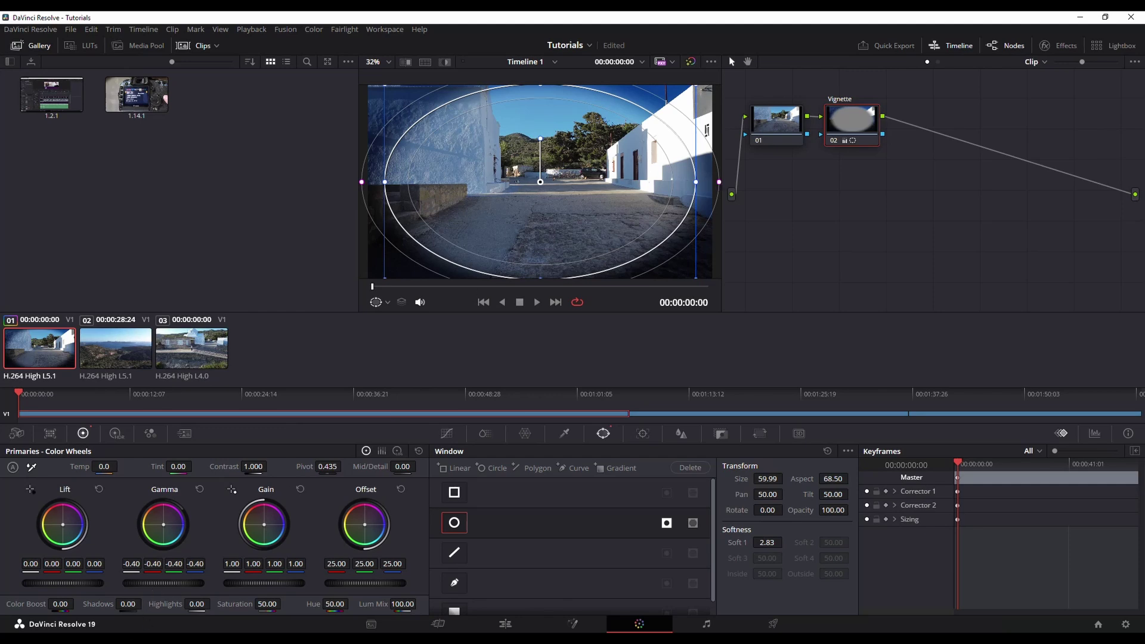
{"action": "left_click_drag", "start_coordinate": [153, 589], "coordinate": [218, 589]}
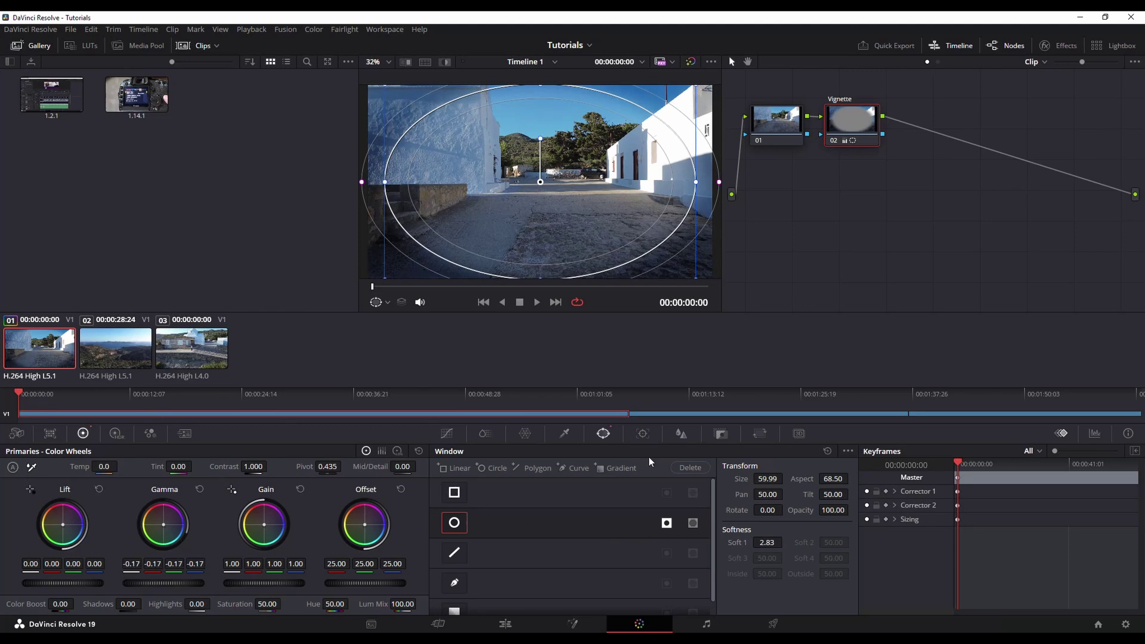
Examine the timeline-level node graph against the clip-level one, and inspect the second clip's nodes
{"action": "left_click", "coordinate": [937, 62]}
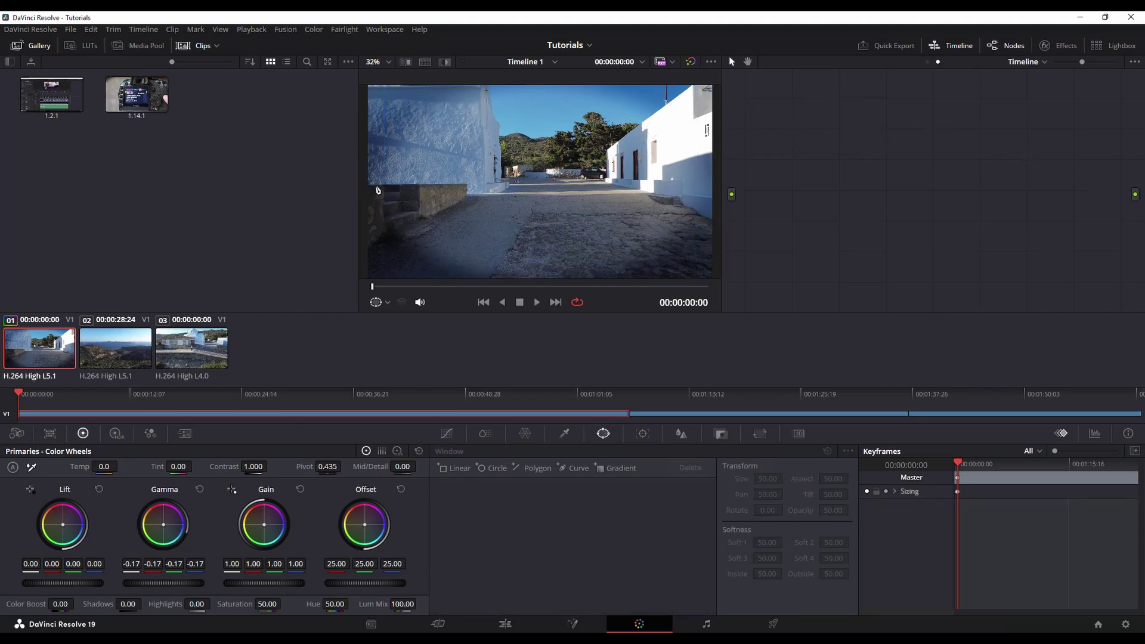
{"action": "left_click", "coordinate": [928, 60]}
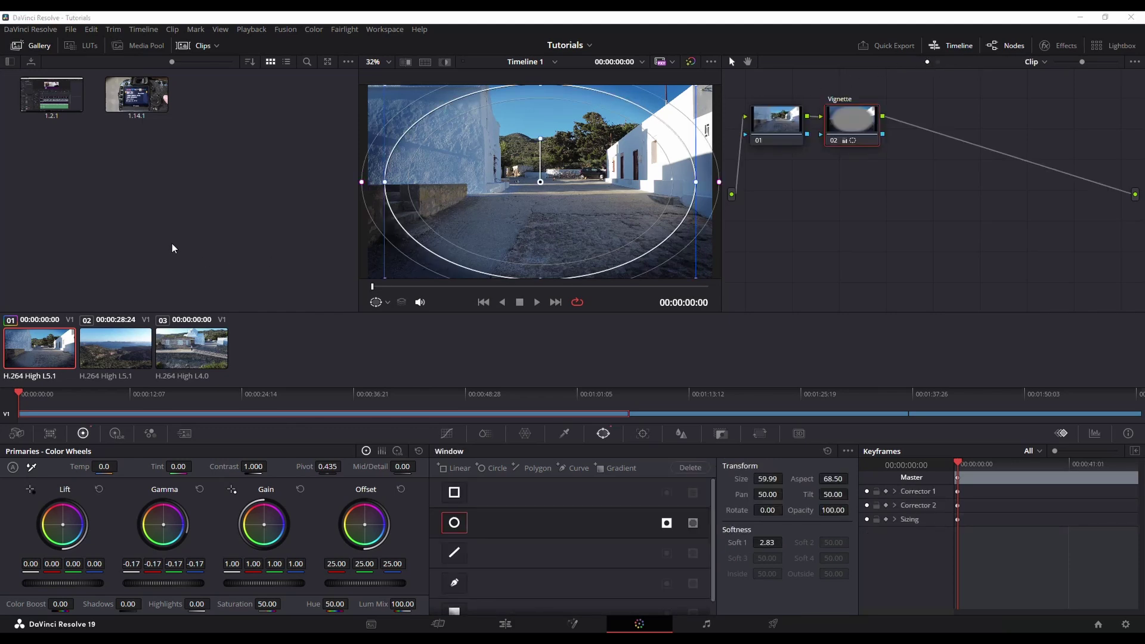
{"action": "left_click", "coordinate": [109, 338]}
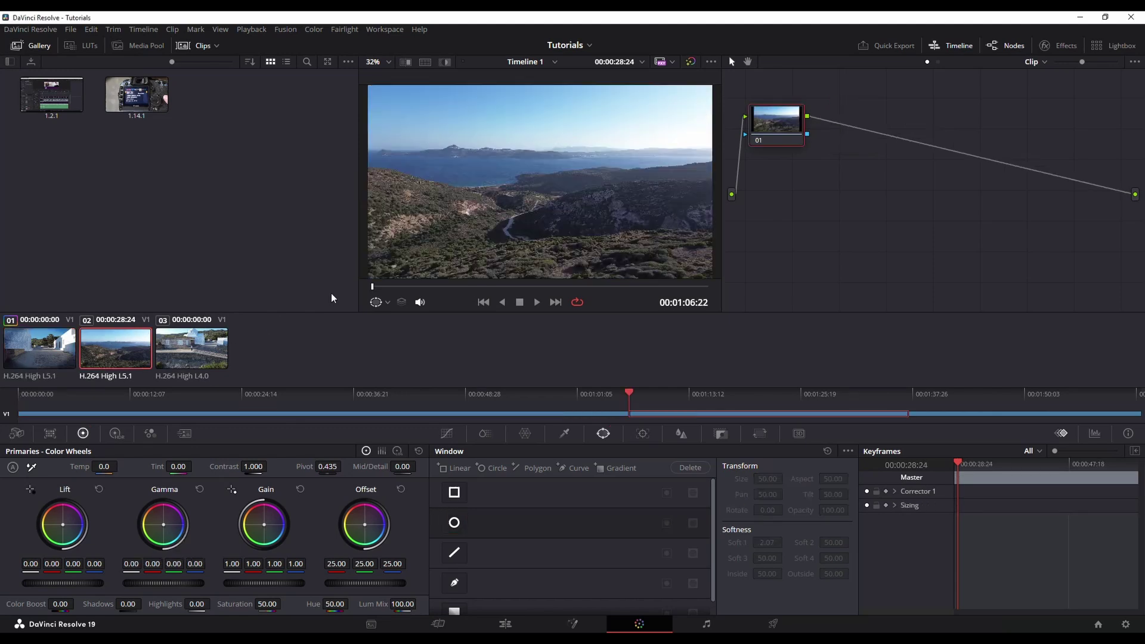
Try copying the first clip's Vignette node onto the second clip, and delete the pasted node
{"action": "left_click", "coordinate": [56, 354]}
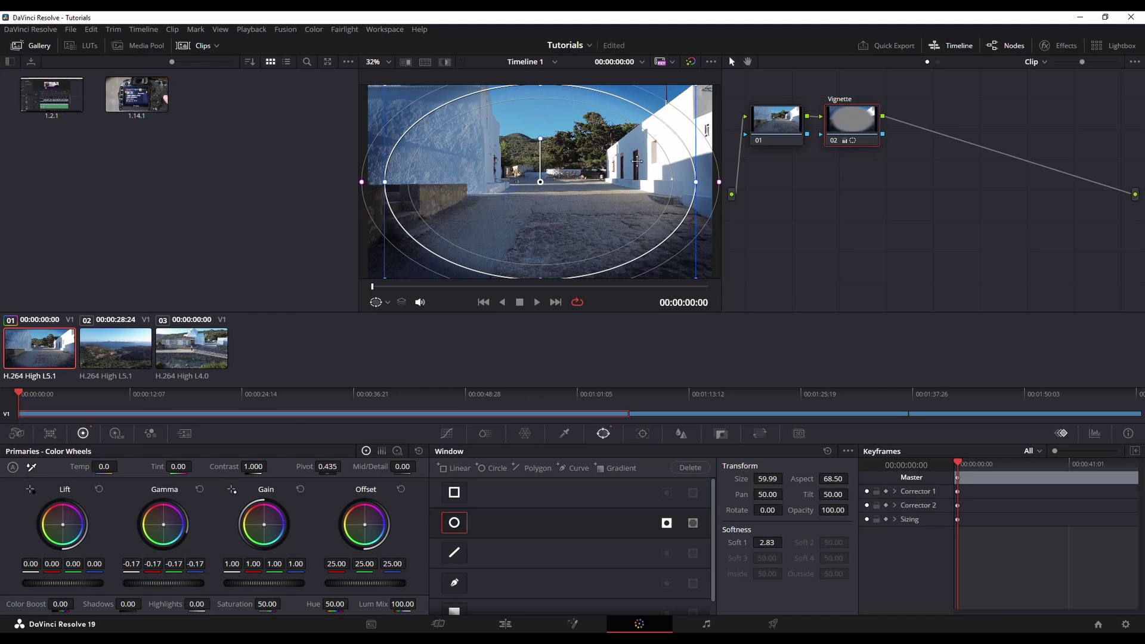
{"action": "left_click", "coordinate": [136, 352]}
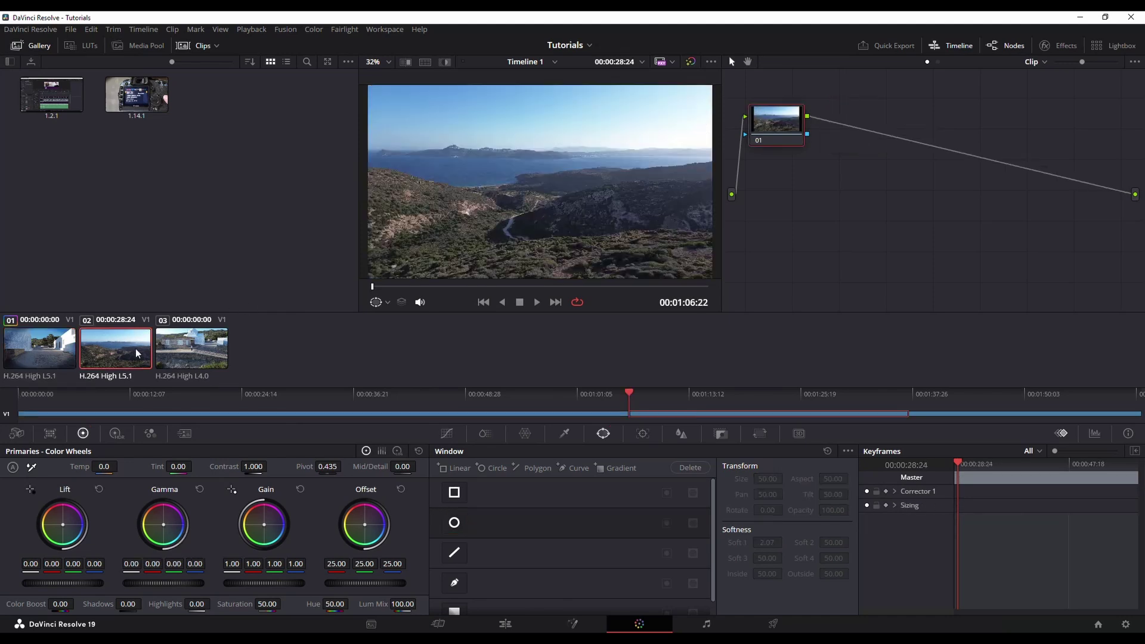
{"action": "key", "text": "ctrl+v"}
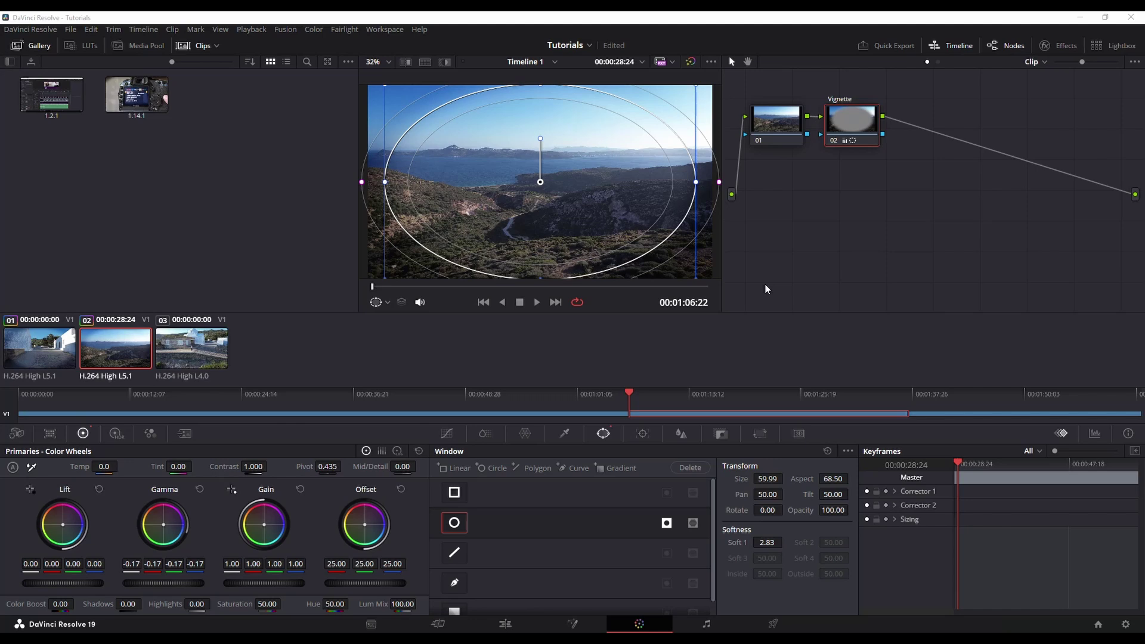
{"action": "key", "text": "Delete"}
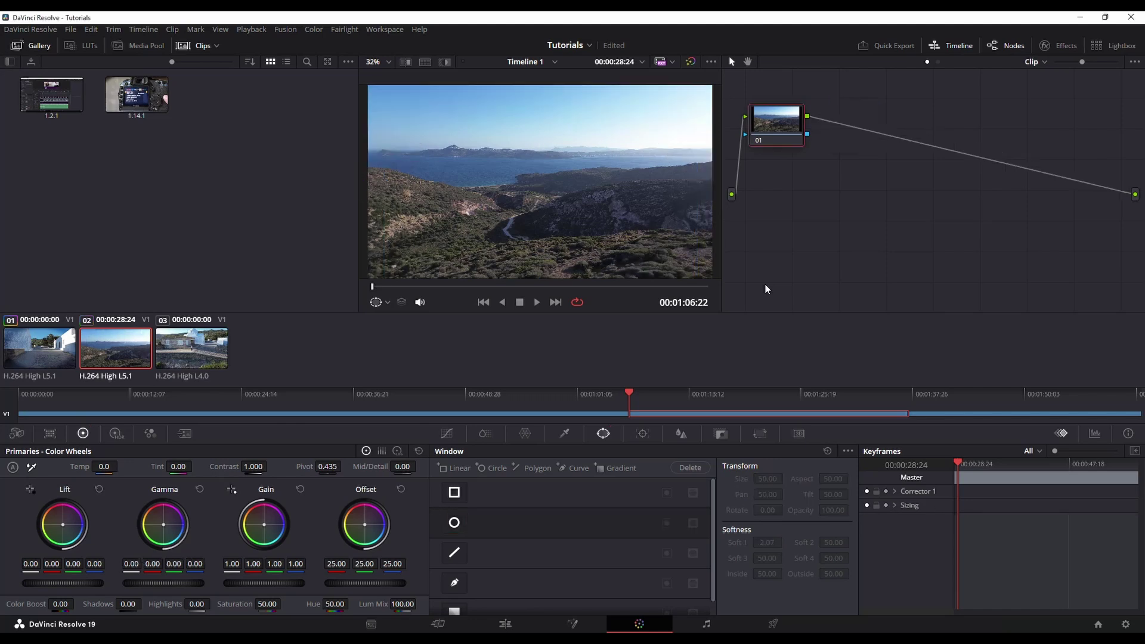
Switch the node graph from Clip level to Timeline level
{"action": "left_click", "coordinate": [1045, 62]}
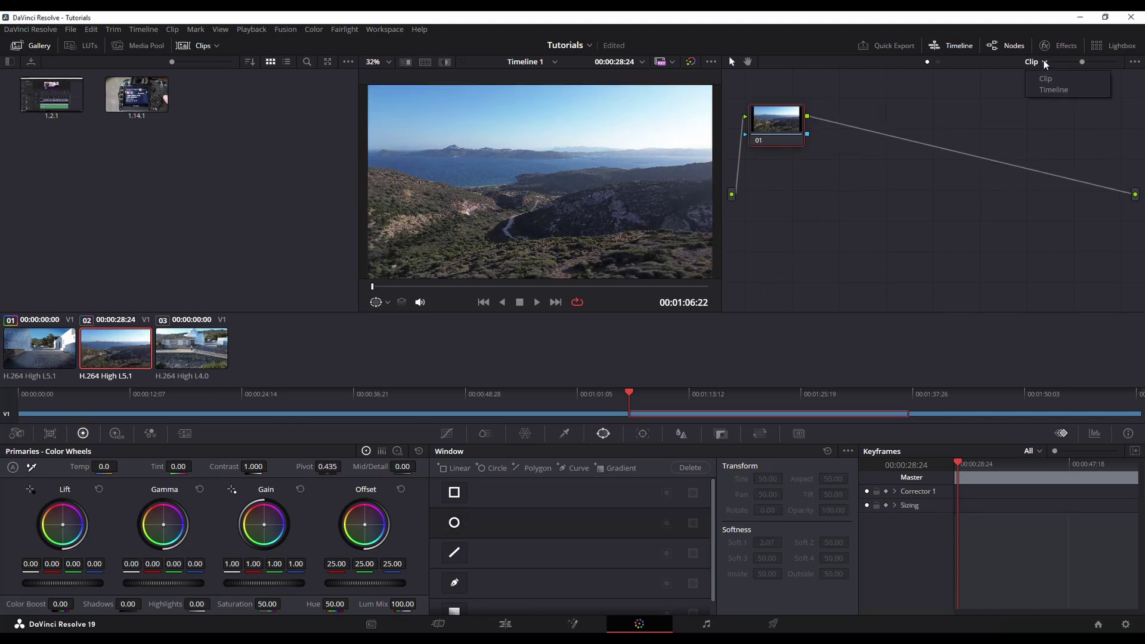
{"action": "left_click", "coordinate": [1053, 90]}
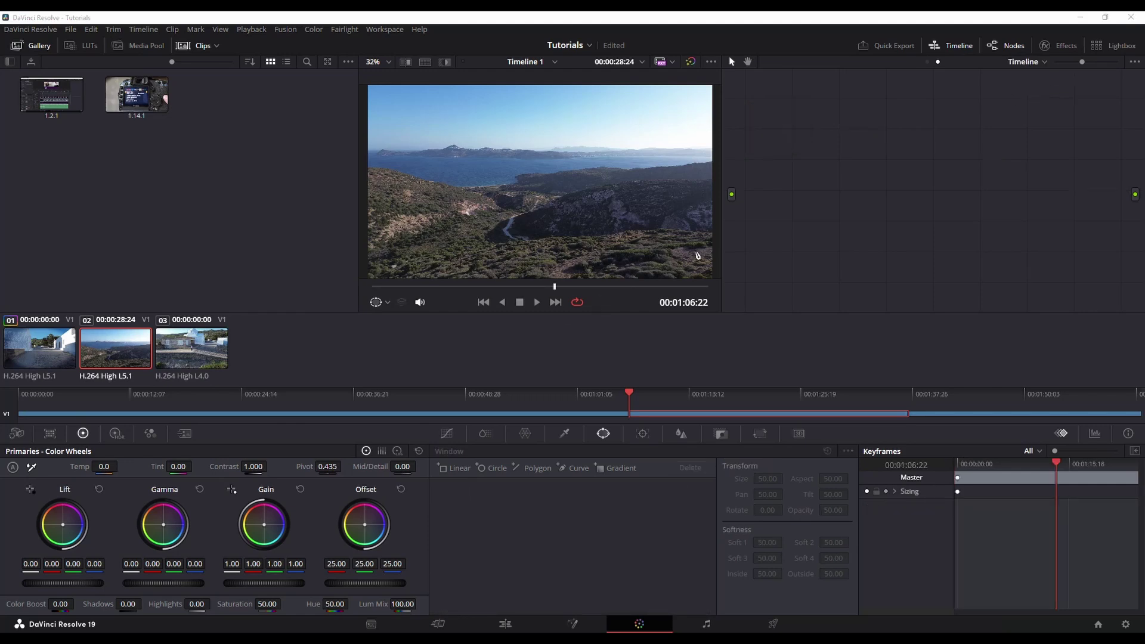
{"action": "left_click", "coordinate": [1044, 61]}
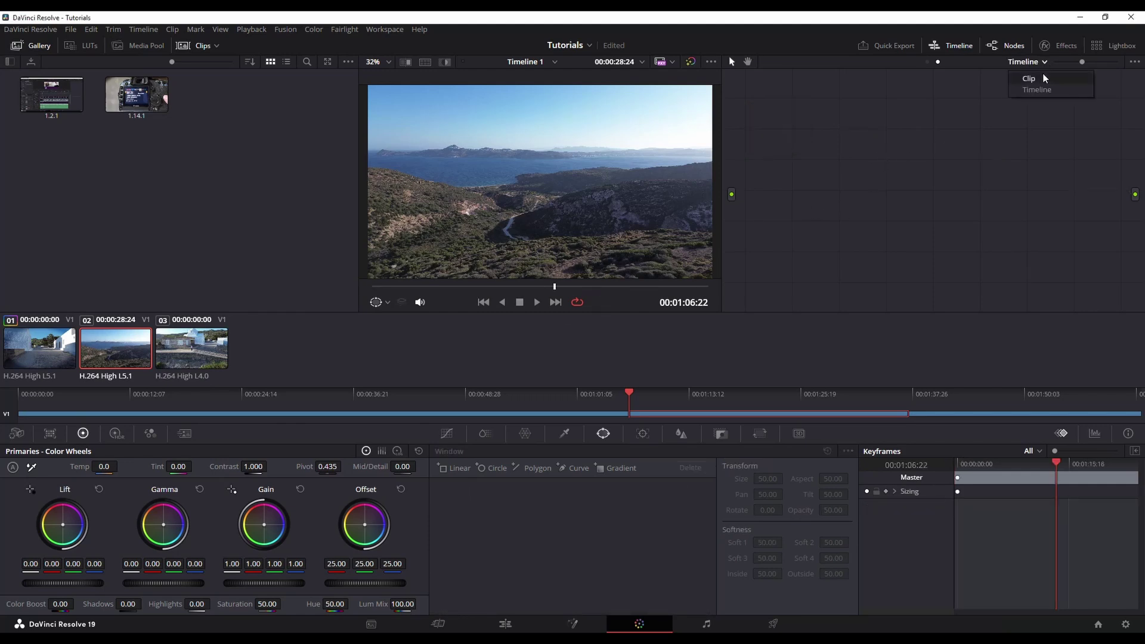
{"action": "left_click", "coordinate": [1043, 74]}
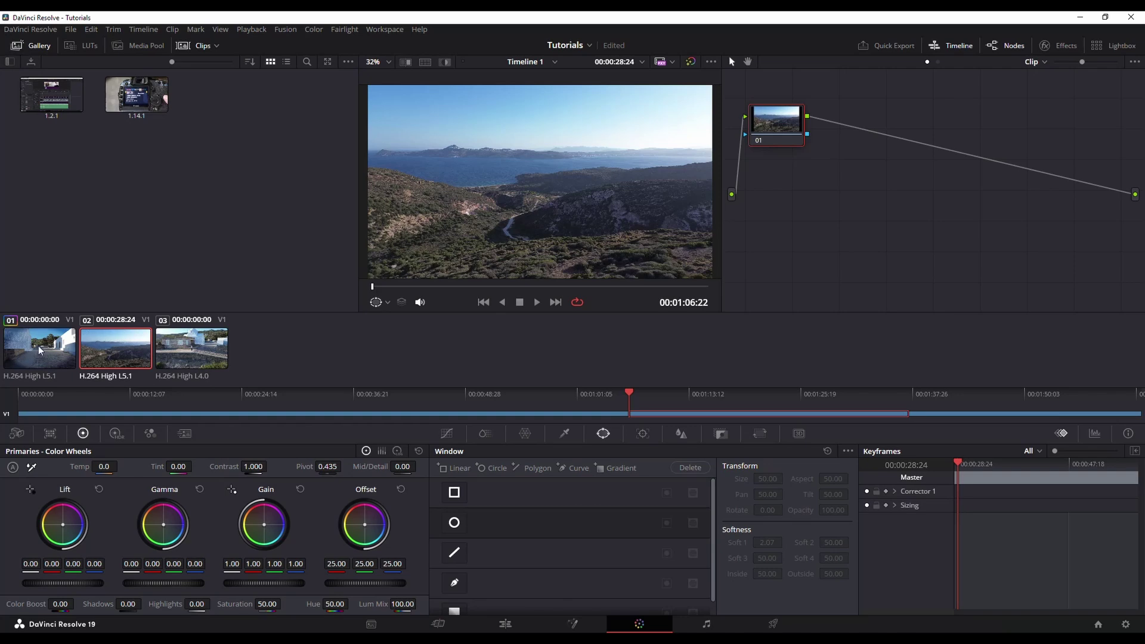
{"action": "left_click", "coordinate": [1038, 62]}
{"action": "left_click", "coordinate": [1049, 90]}
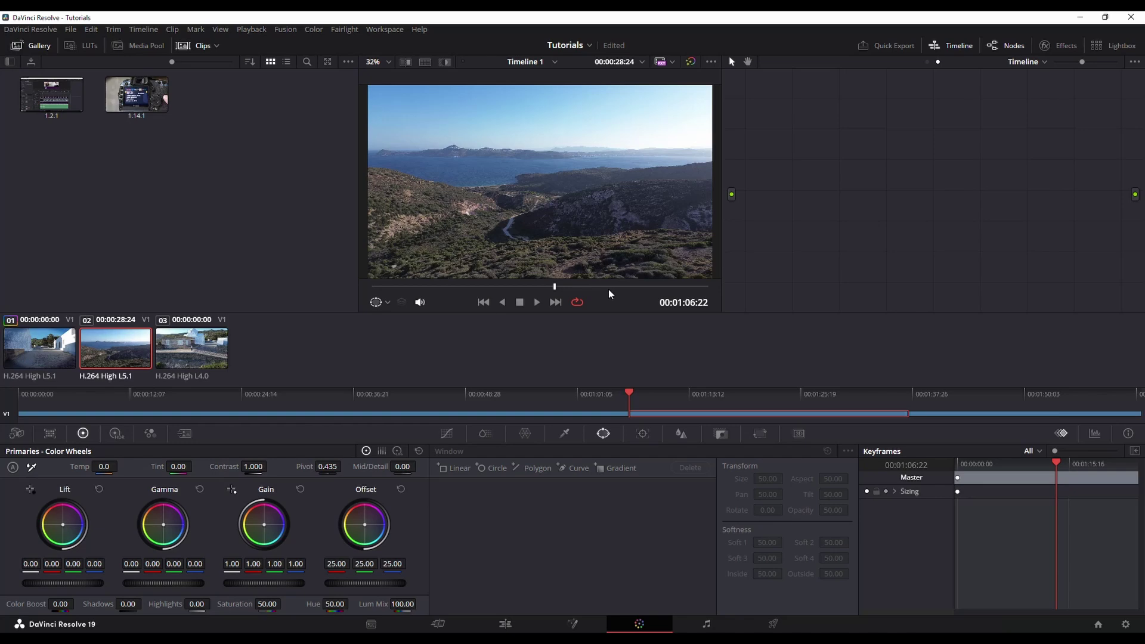
Add two serial nodes to the timeline-level graph and stretch a circle window on the second to size about 60.15, aspect about 71.77
{"action": "left_click", "coordinate": [314, 30]}
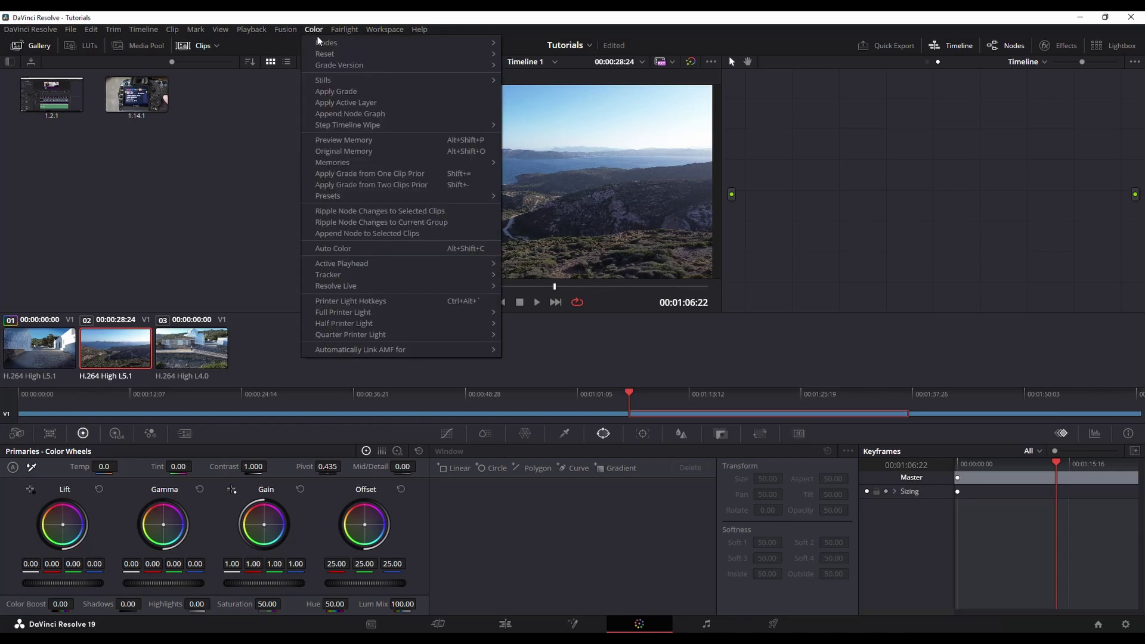
{"action": "mouse_move", "coordinate": [323, 45]}
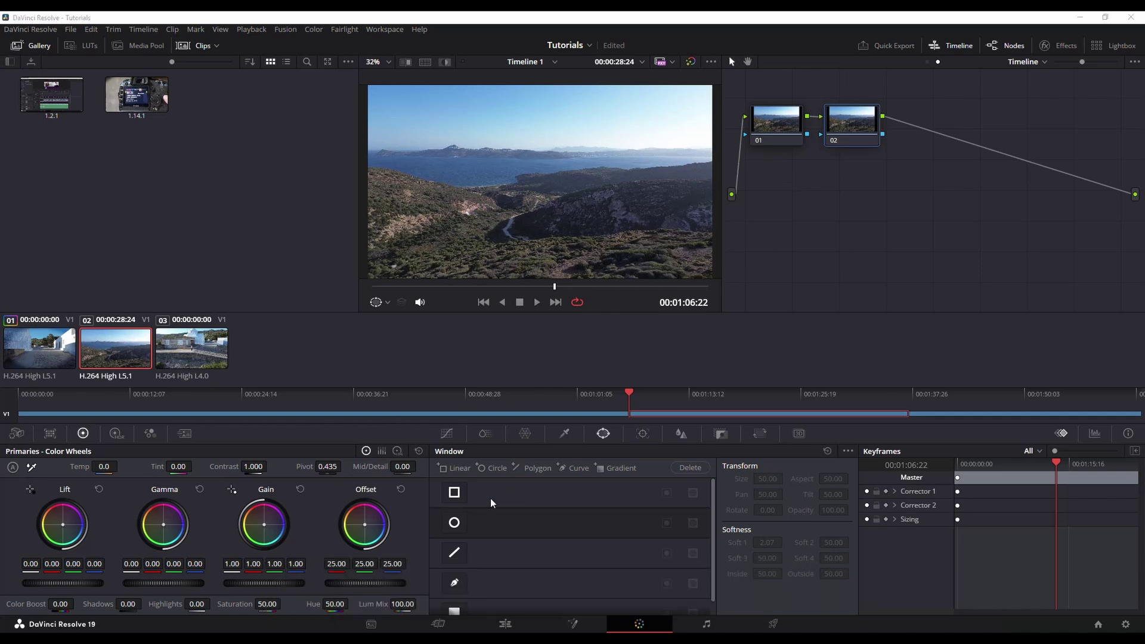
{"action": "left_click", "coordinate": [455, 524]}
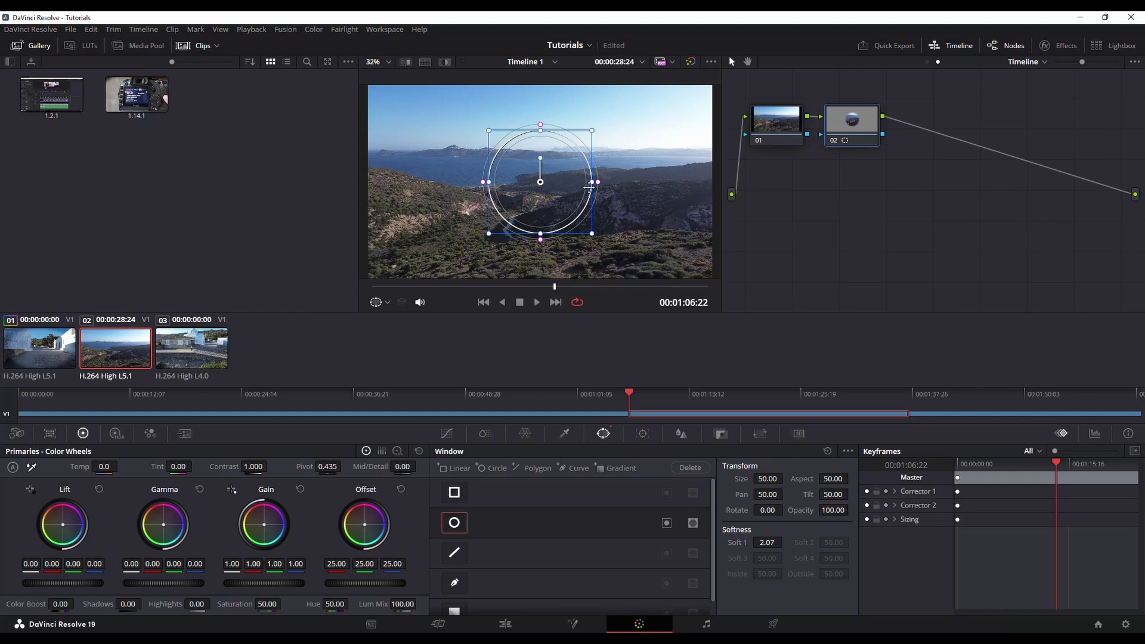
{"action": "left_click_drag", "start_coordinate": [589, 184], "coordinate": [707, 182]}
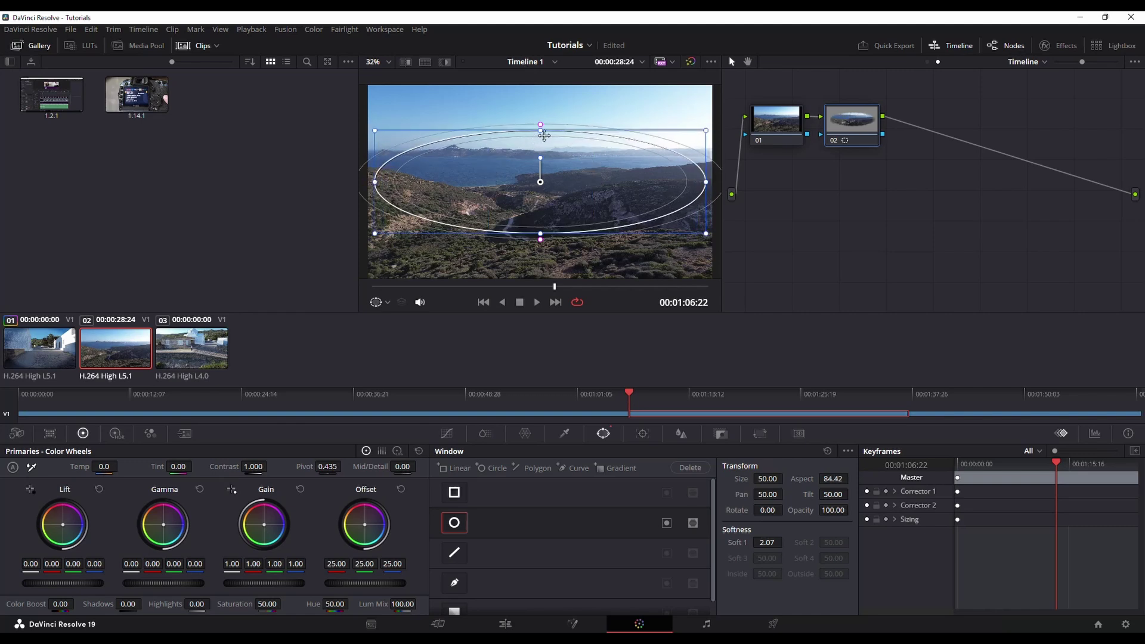
{"action": "left_click_drag", "start_coordinate": [540, 127], "coordinate": [540, 89]}
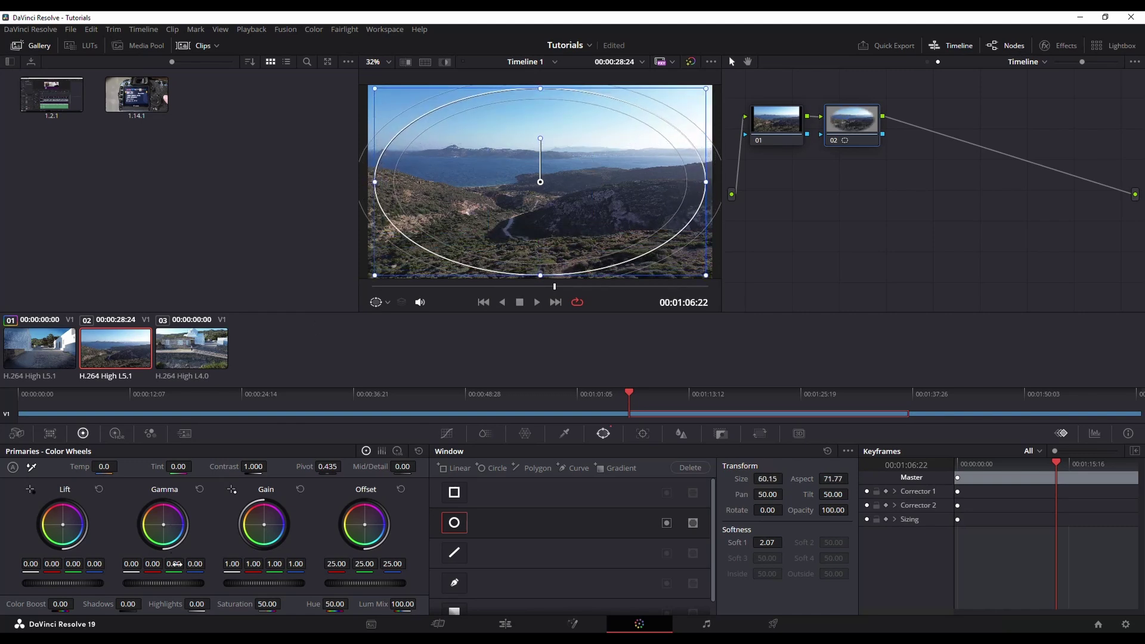
Set the second timeline node's master Gamma to -0.26 with its circle window inverted, and save the project
{"action": "left_click_drag", "start_coordinate": [179, 587], "coordinate": [149, 587]}
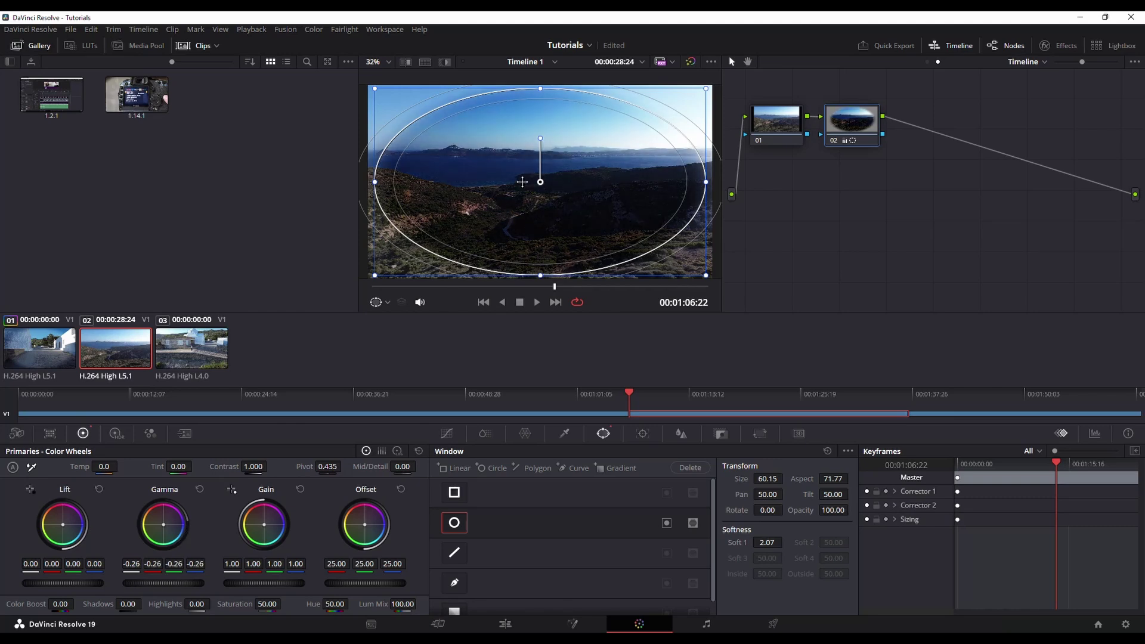
{"action": "left_click", "coordinate": [667, 524]}
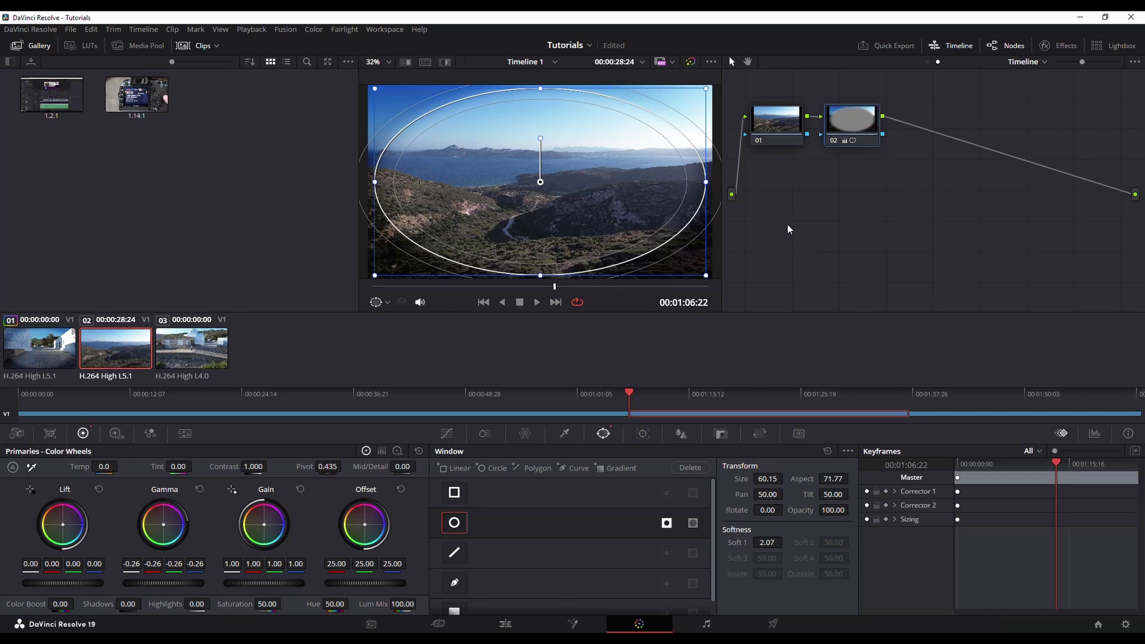
{"action": "key", "text": "ctrl+s"}
Examine the timeline-level vignette on each of the three clips, comparing the first and second clips repeatedly
{"action": "left_click", "coordinate": [177, 350]}
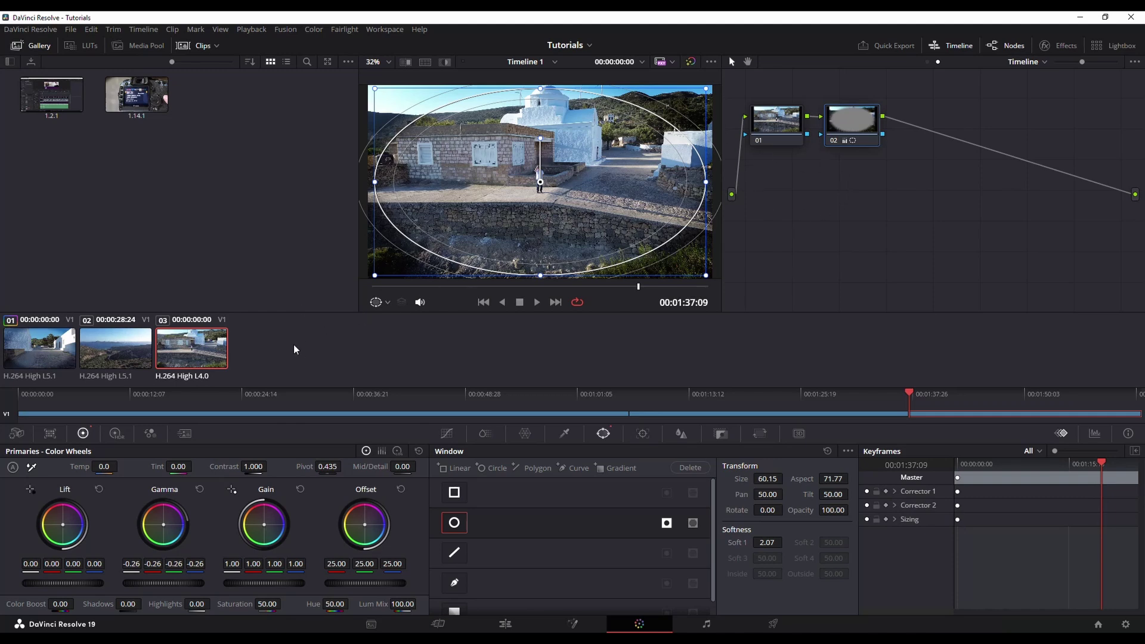
{"action": "left_click", "coordinate": [42, 362]}
{"action": "left_click", "coordinate": [122, 358]}
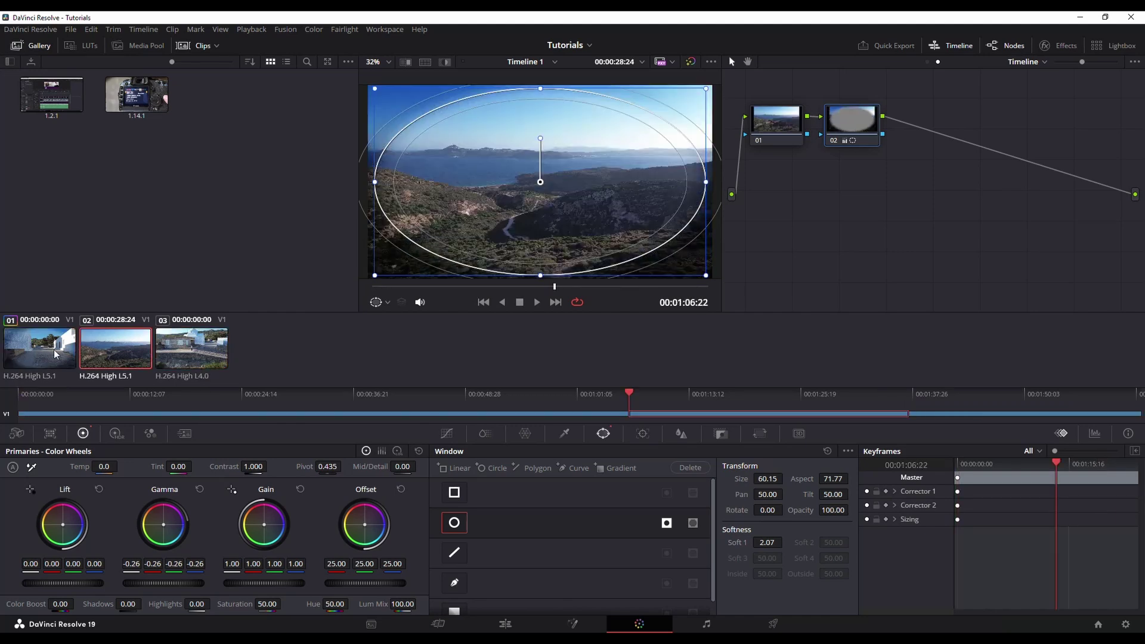
{"action": "left_click", "coordinate": [58, 355]}
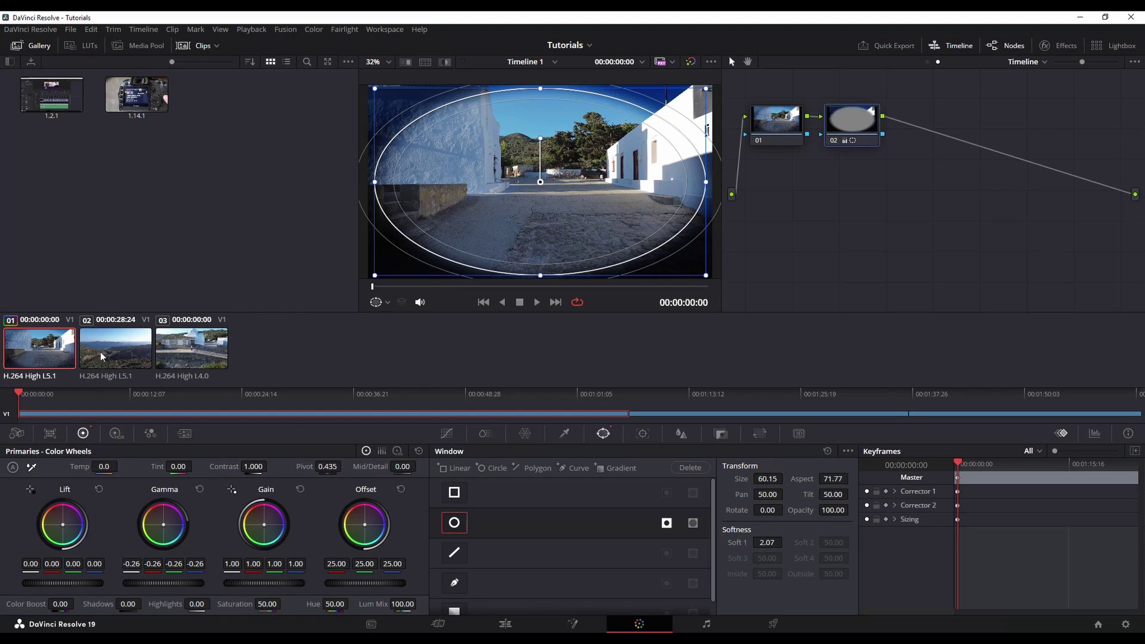
{"action": "left_click", "coordinate": [102, 355]}
{"action": "left_click", "coordinate": [66, 360]}
{"action": "left_click", "coordinate": [123, 362]}
{"action": "left_click", "coordinate": [44, 363]}
{"action": "left_click", "coordinate": [112, 361]}
{"action": "left_click", "coordinate": [48, 363]}
{"action": "left_click", "coordinate": [102, 359]}
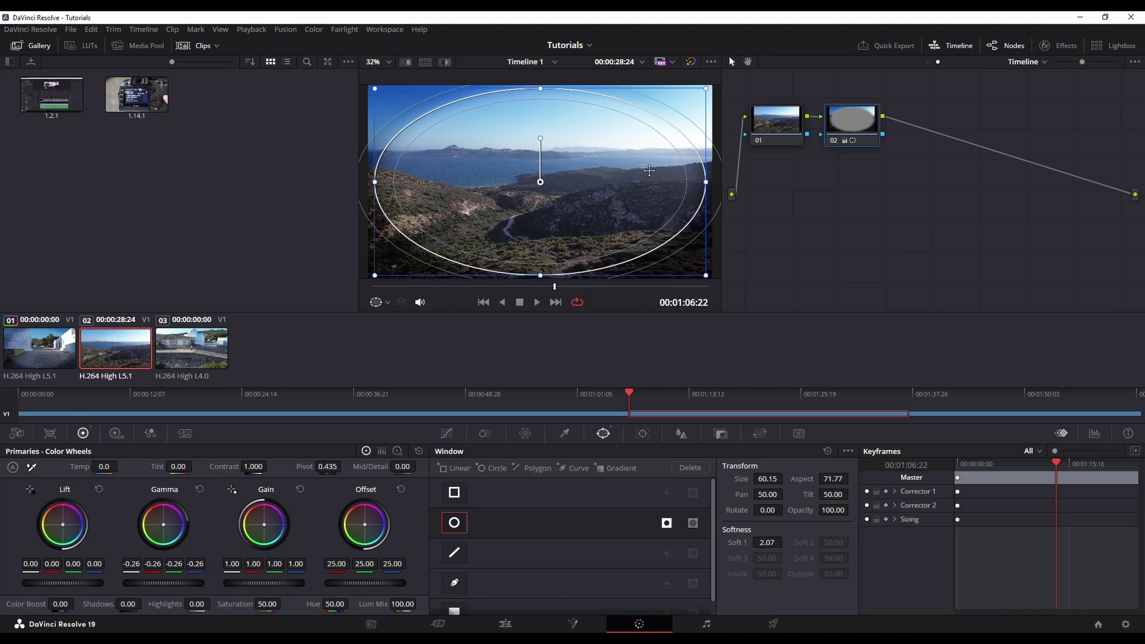
Narrow the timeline-level ellipse to size about 53.90 and aspect about 36.20, and check the change on the other clips
{"action": "left_click_drag", "start_coordinate": [706, 182], "coordinate": [607, 183]}
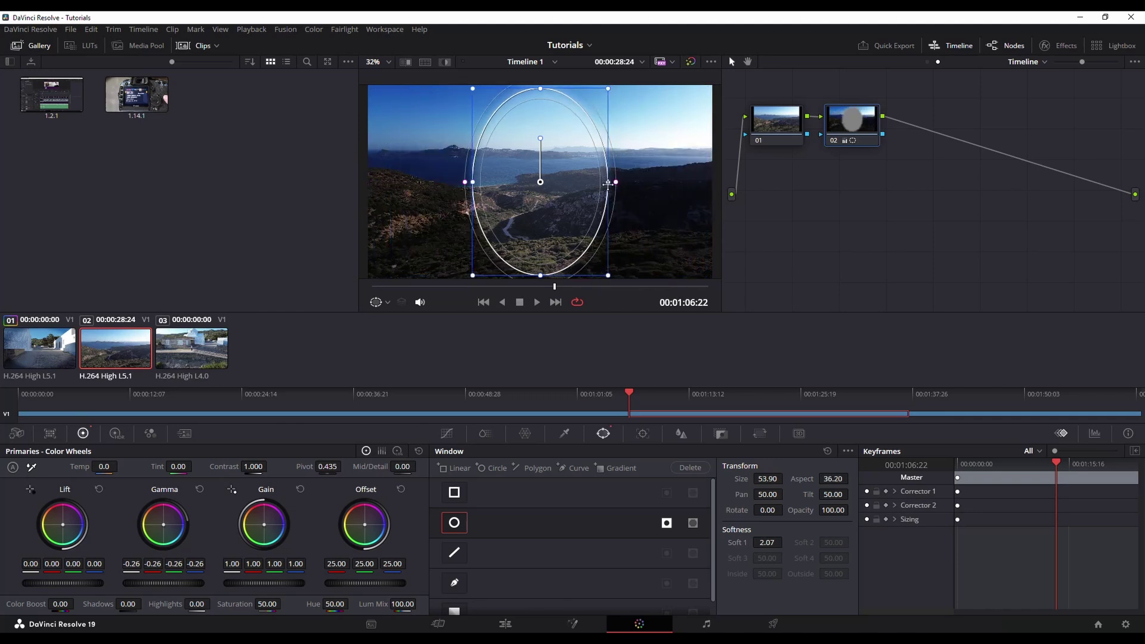
{"action": "left_click", "coordinate": [187, 355]}
{"action": "left_click", "coordinate": [133, 346]}
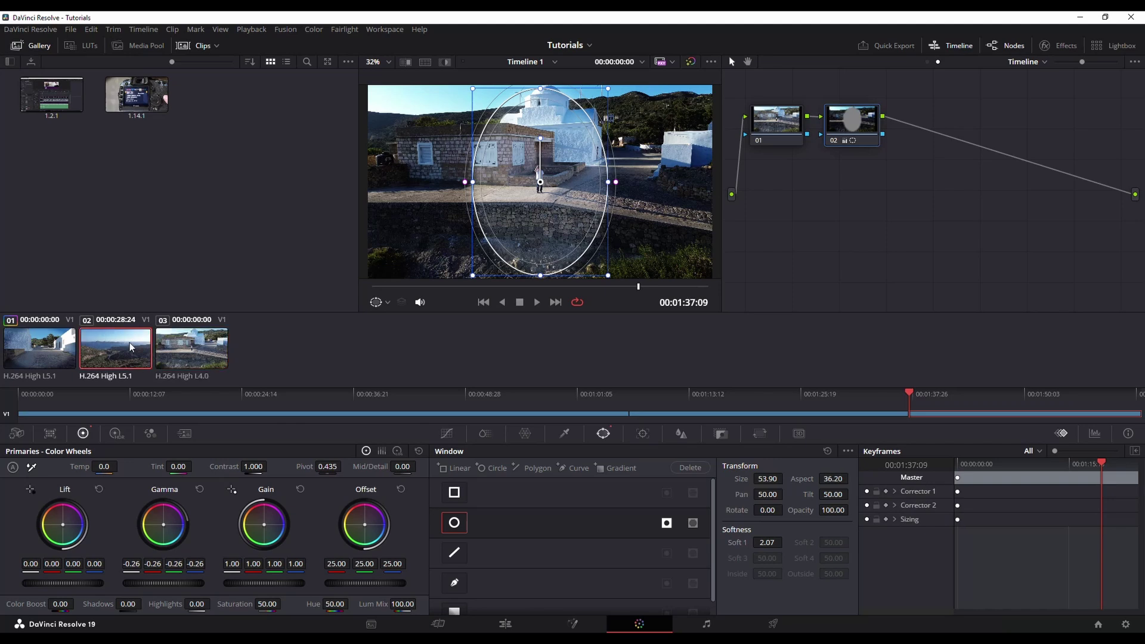
Switch the node graph to Clip level and delete the first clip's Vignette node
{"action": "left_click", "coordinate": [1045, 62]}
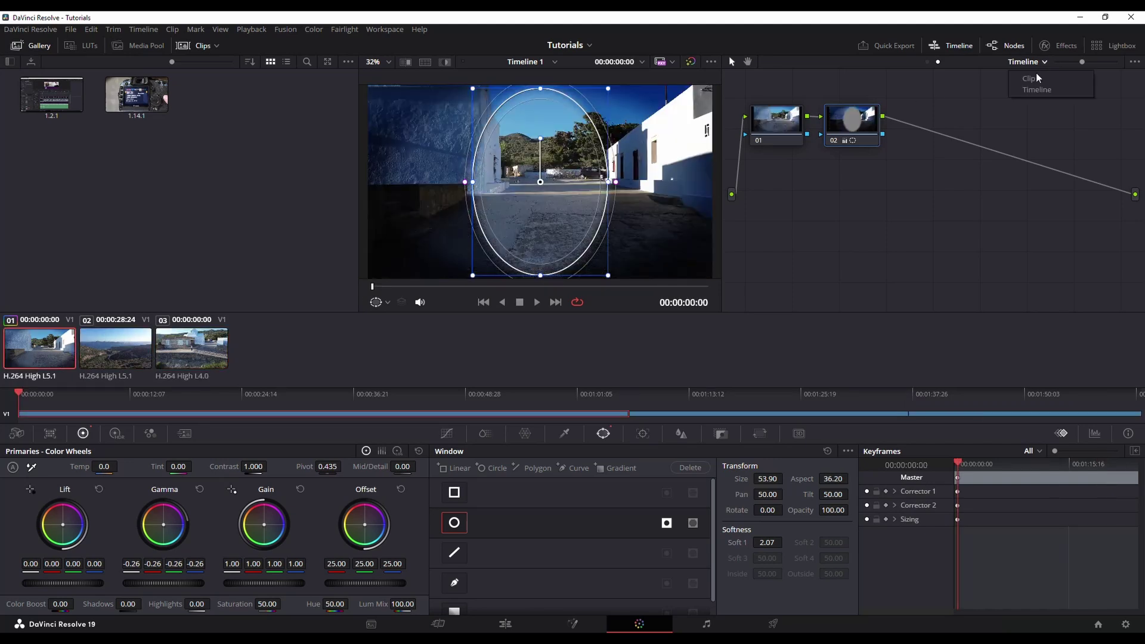
{"action": "left_click", "coordinate": [1037, 76]}
{"action": "left_click", "coordinate": [117, 347]}
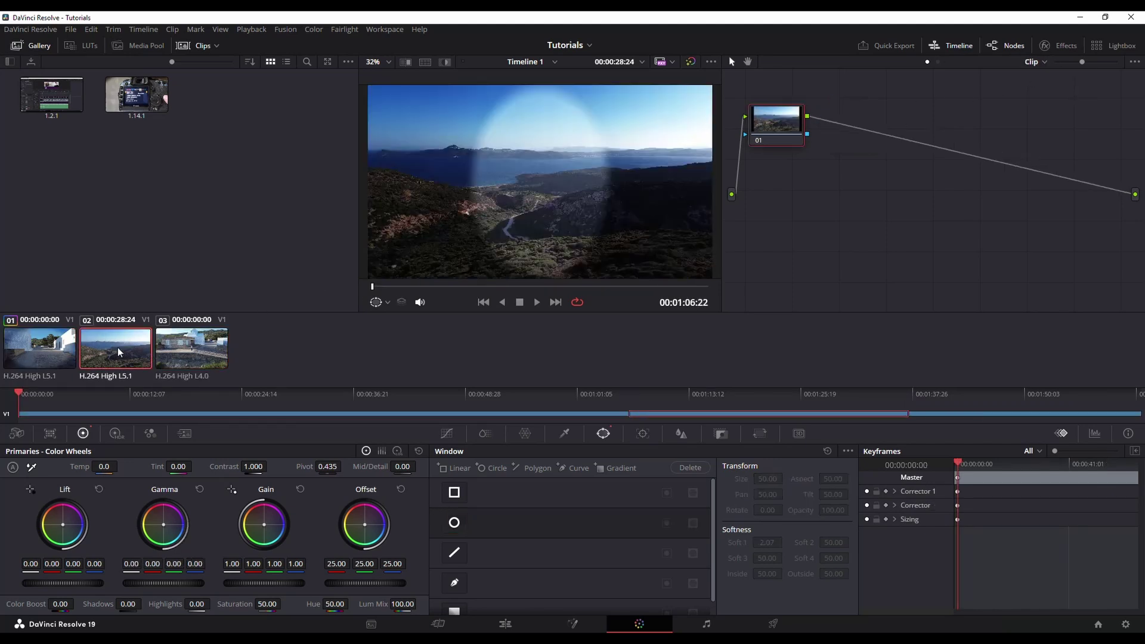
{"action": "left_click", "coordinate": [52, 351]}
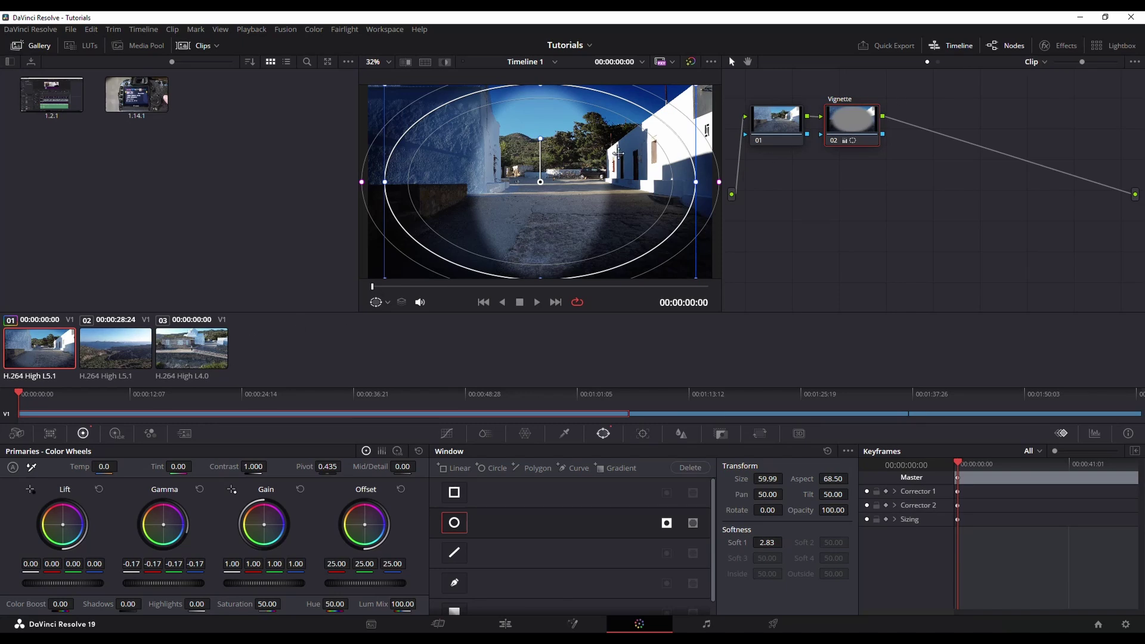
{"action": "left_click_drag", "start_coordinate": [621, 154], "coordinate": [655, 169]}
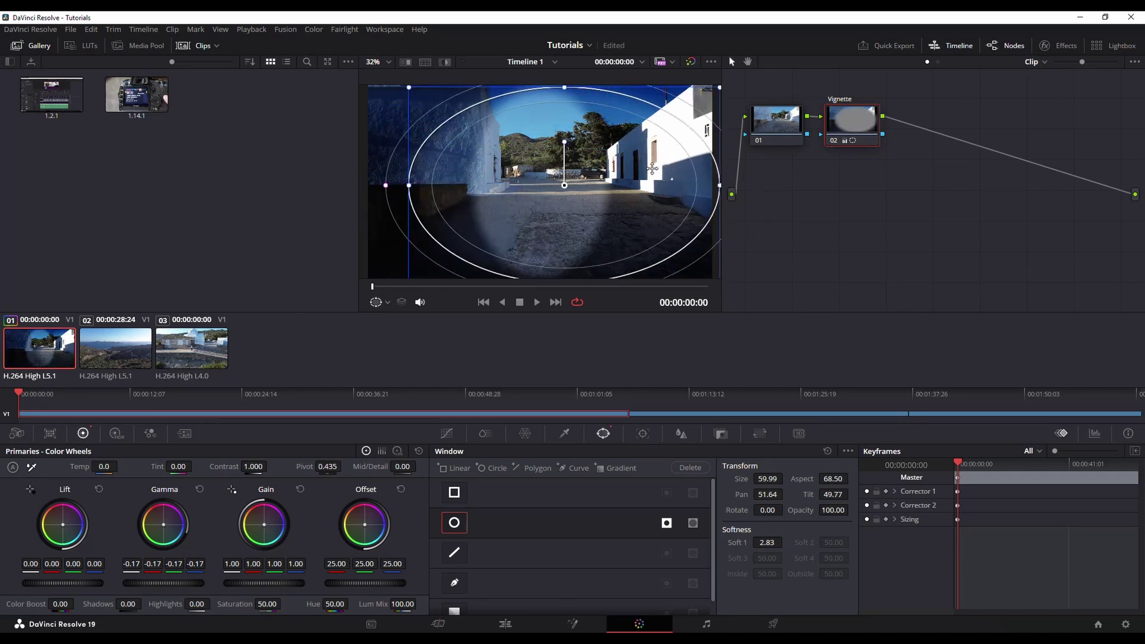
{"action": "key", "text": "Delete"}
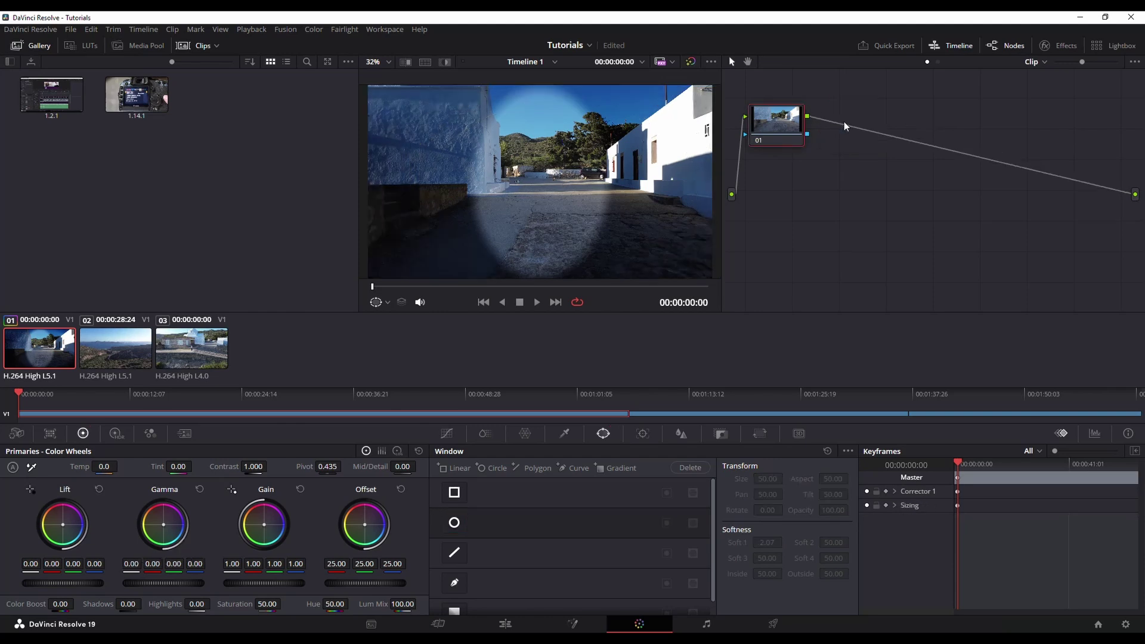
Return the second clip's node graph to Timeline level and widen the ellipse to size about 60.15, aspect about 72.88
{"action": "left_click", "coordinate": [107, 352]}
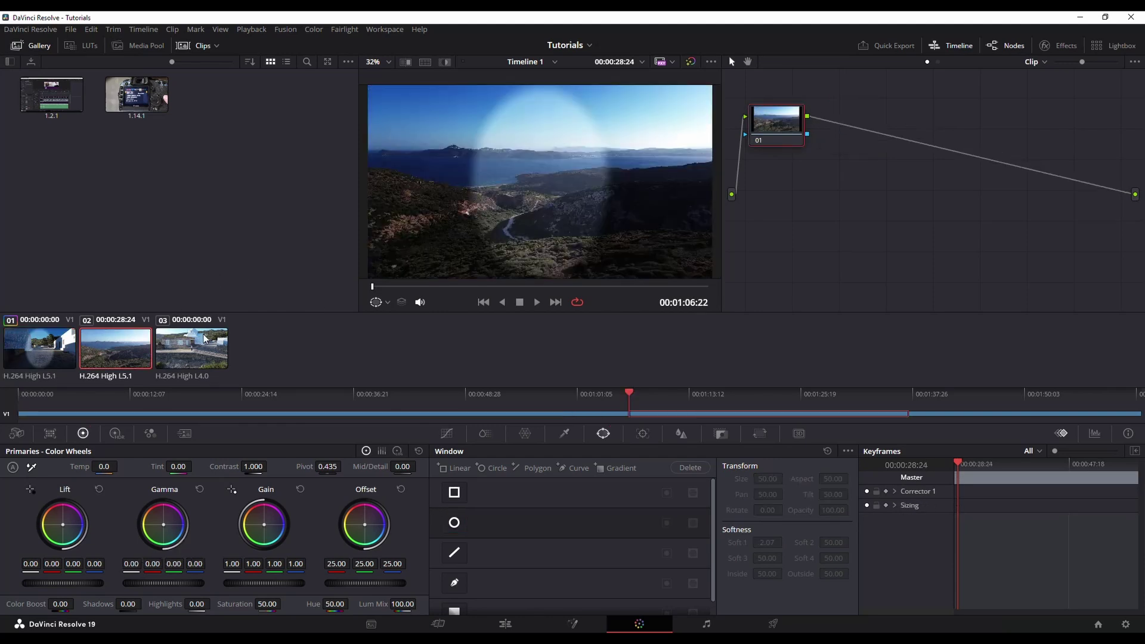
{"action": "left_click", "coordinate": [1039, 61]}
{"action": "left_click", "coordinate": [1051, 90]}
{"action": "left_click_drag", "start_coordinate": [615, 182], "coordinate": [712, 192]}
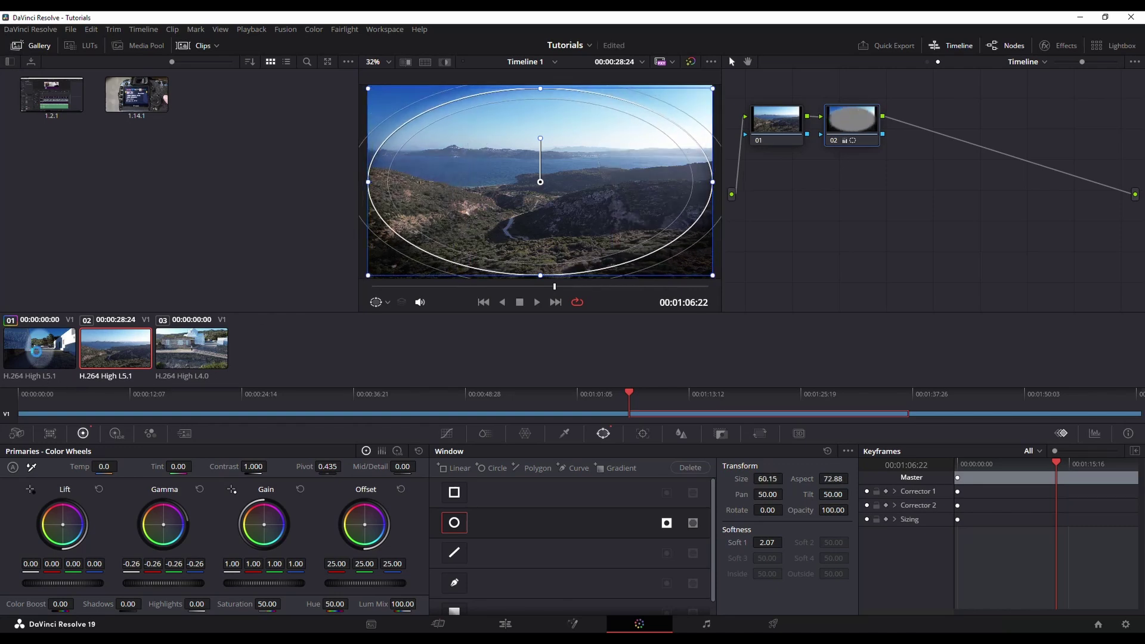
Check the widened vignette on all three clips and switch to the Edit page
{"action": "left_click", "coordinate": [38, 356]}
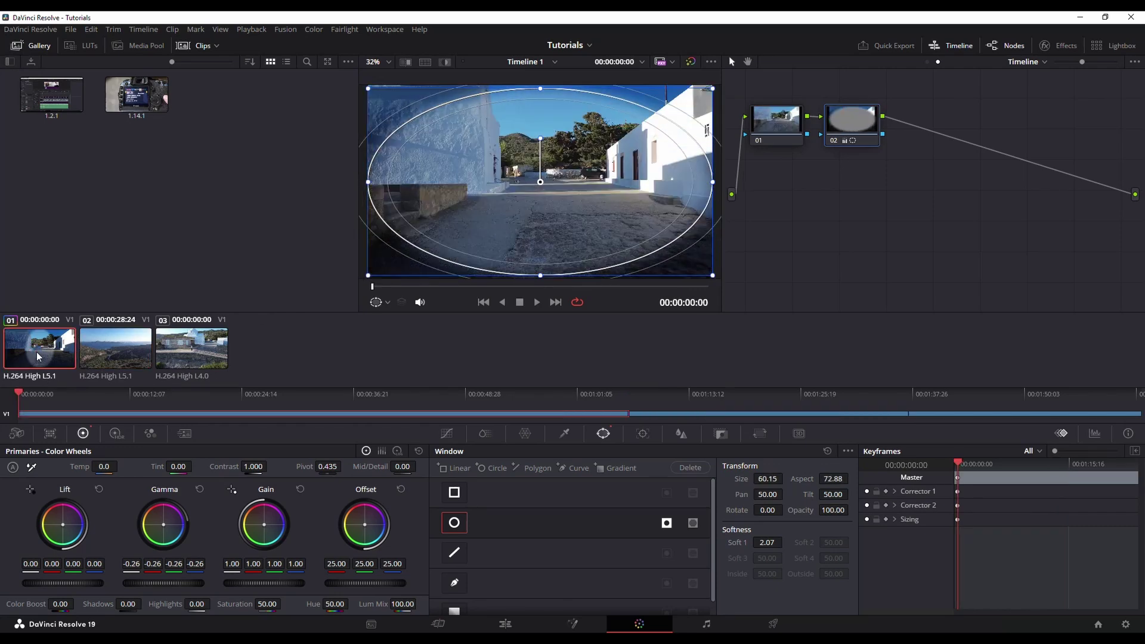
{"action": "left_click", "coordinate": [101, 352]}
{"action": "left_click", "coordinate": [220, 350]}
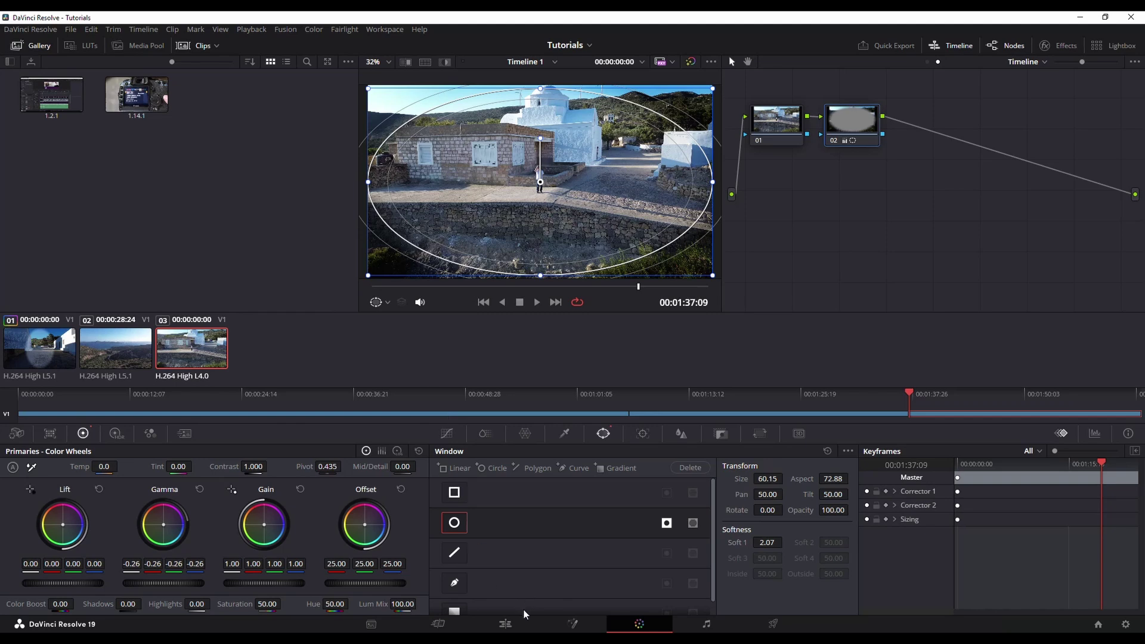
{"action": "left_click", "coordinate": [514, 628]}
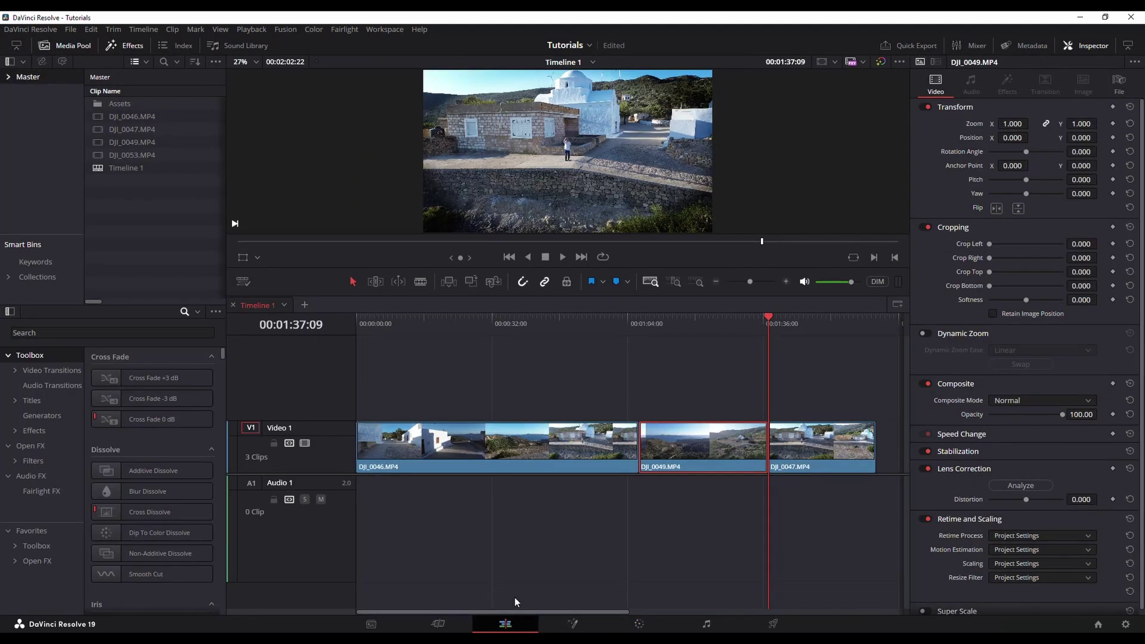